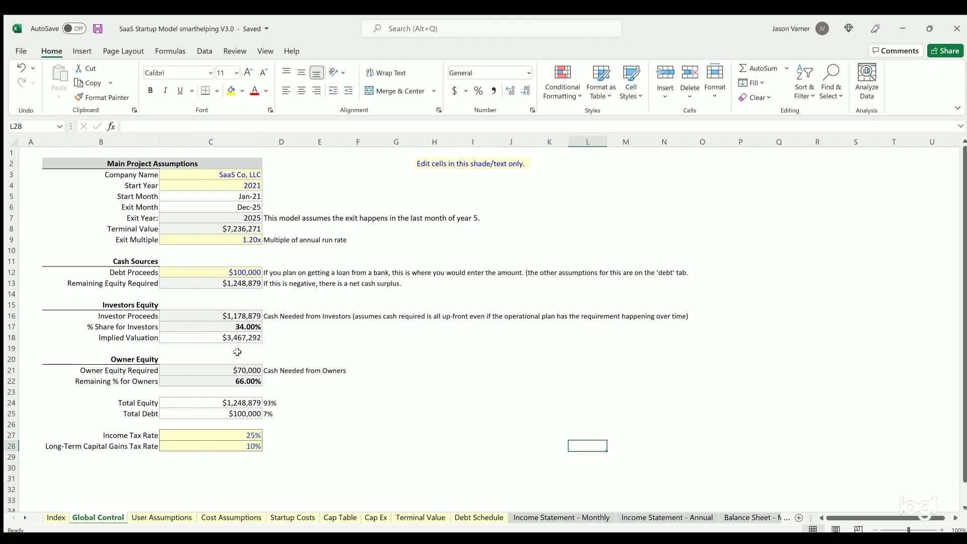
Switch to the User Assumptions sheet with its subscriber growth, churn and revenue inputs.
left_click(167, 517)
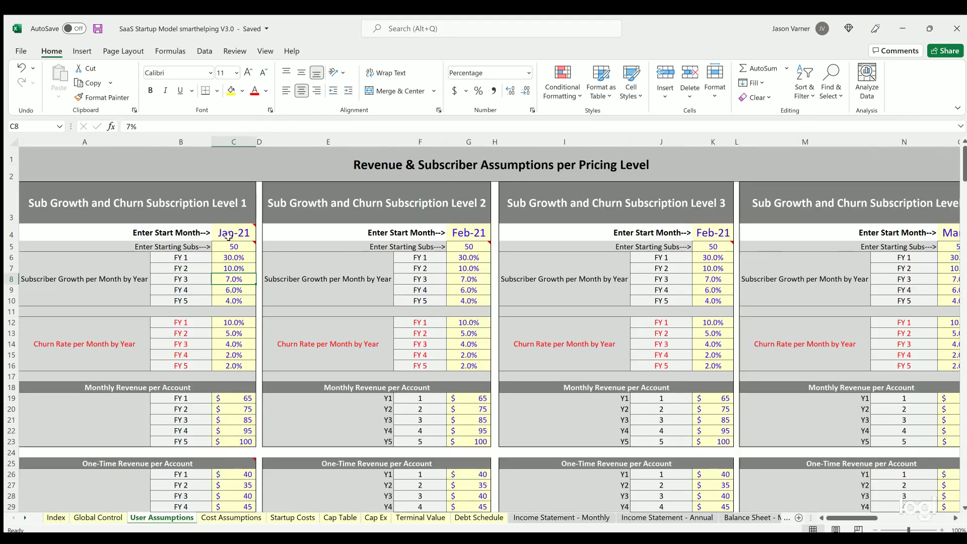
Review Level 1's Jan-21 start month, 50 starting subscribers, growth rate and yearly churn rates.
left_click_drag(230, 233, 217, 441)
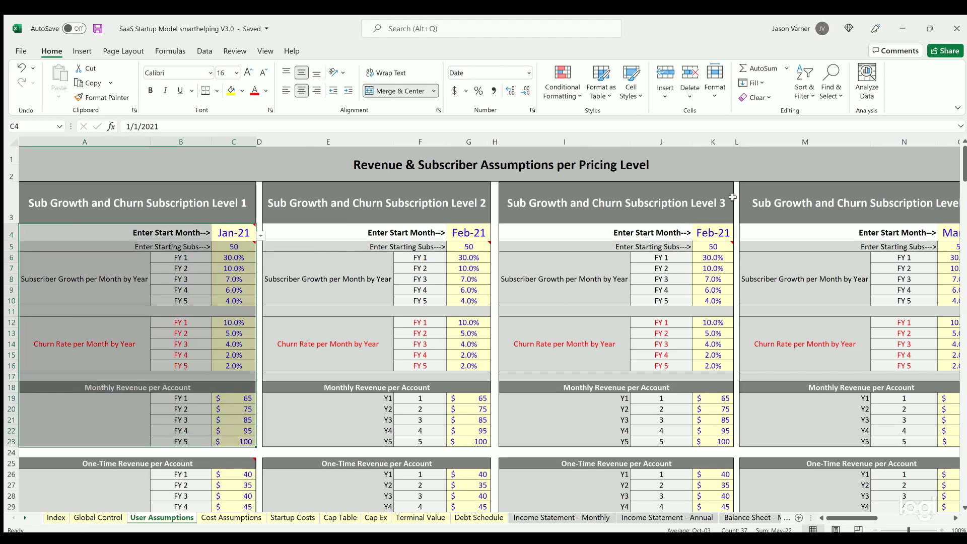
left_click(766, 209)
left_click(232, 208)
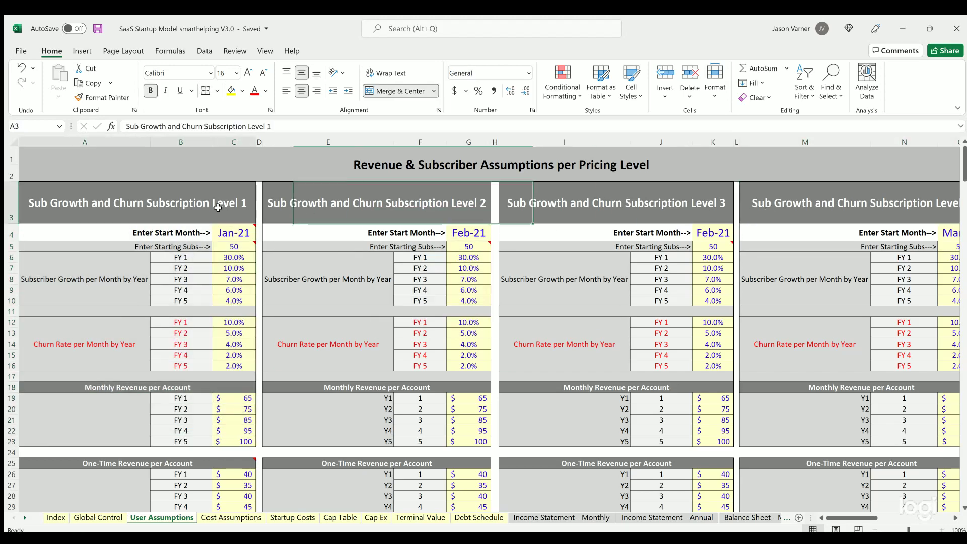
left_click(325, 202)
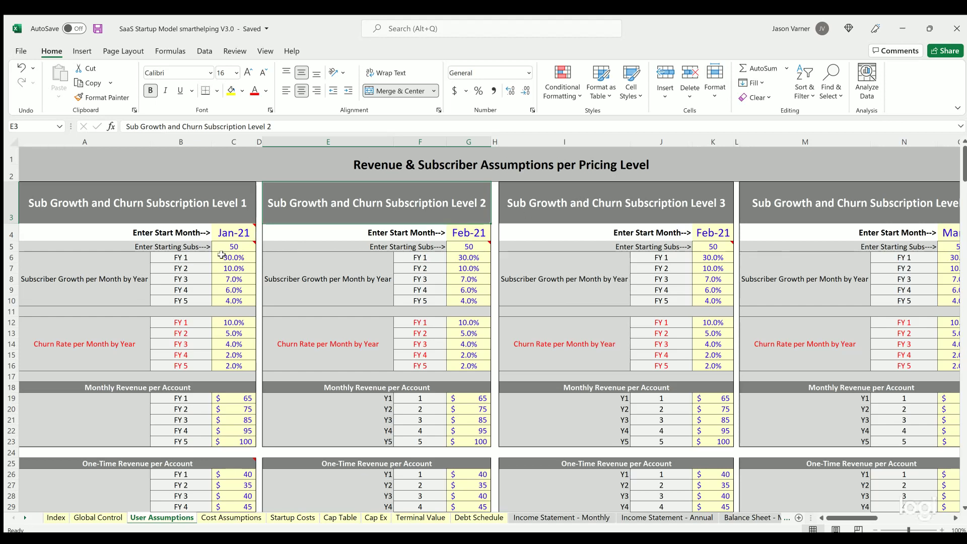
left_click(221, 233)
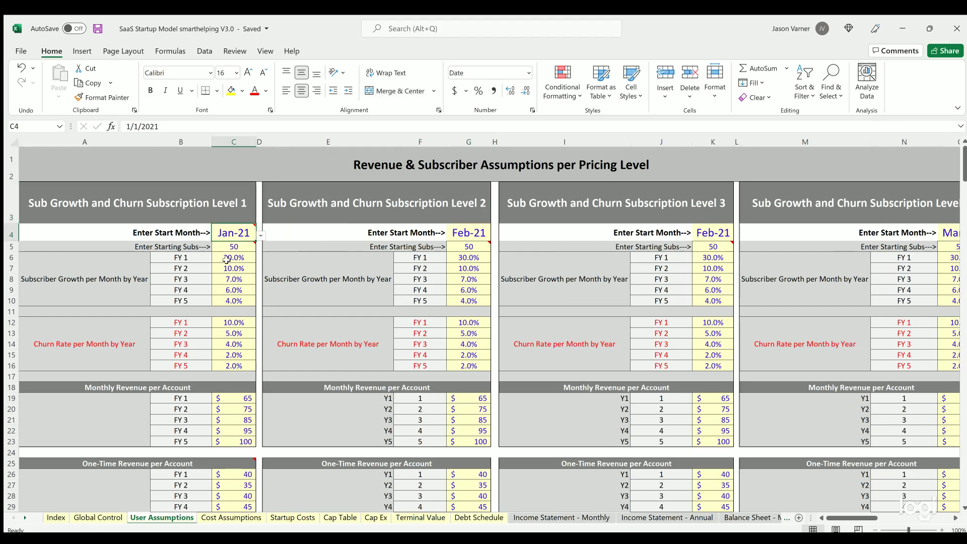
left_click(229, 247)
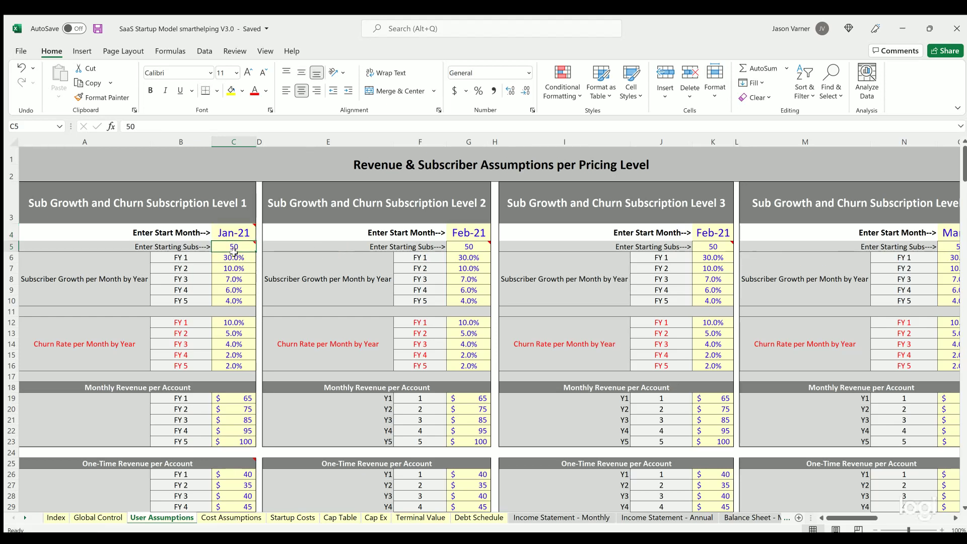
key("Down")
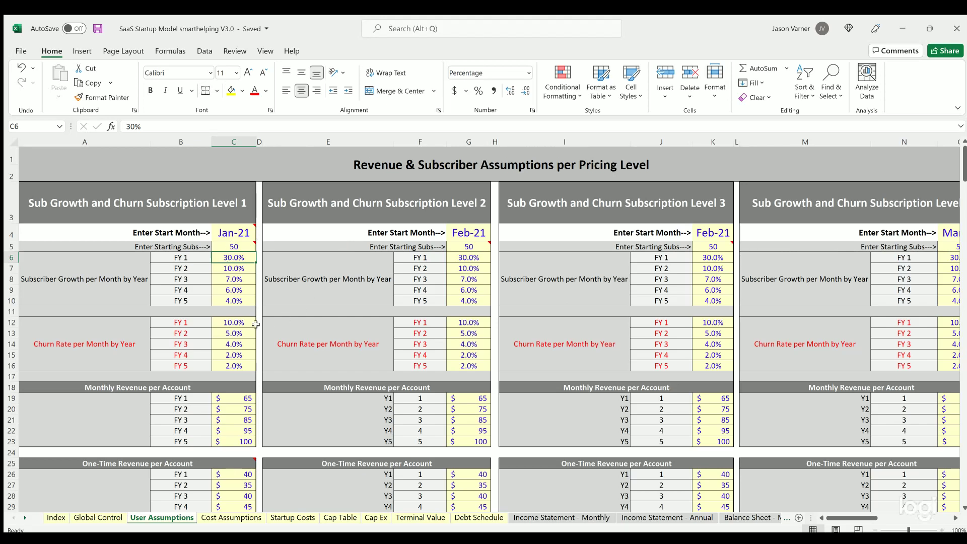
left_click(234, 323)
left_click_drag(235, 323, 227, 441)
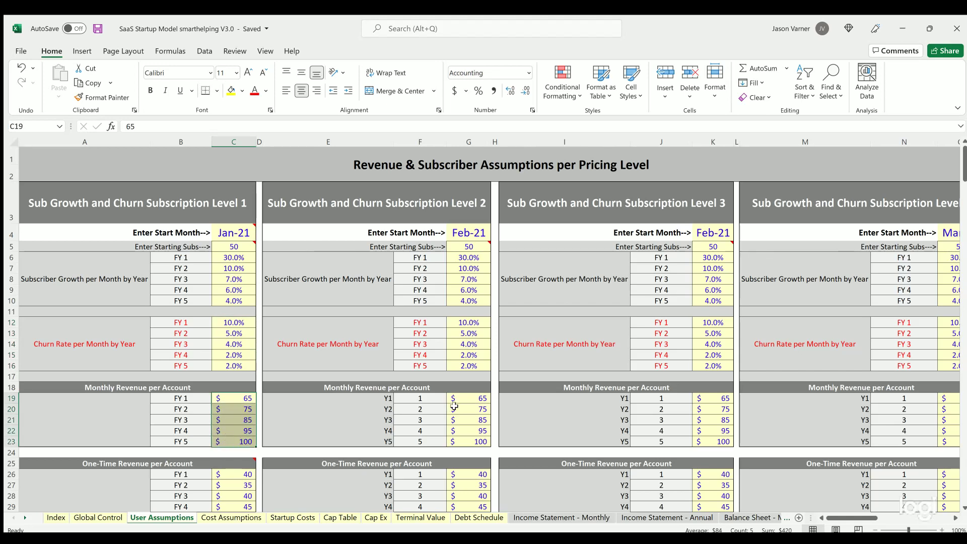
Check Level 1 one-time revenue and the 30% FY 1 growth, then view Cost Assumptions' COGS.
scroll(267, 423, "down", 4)
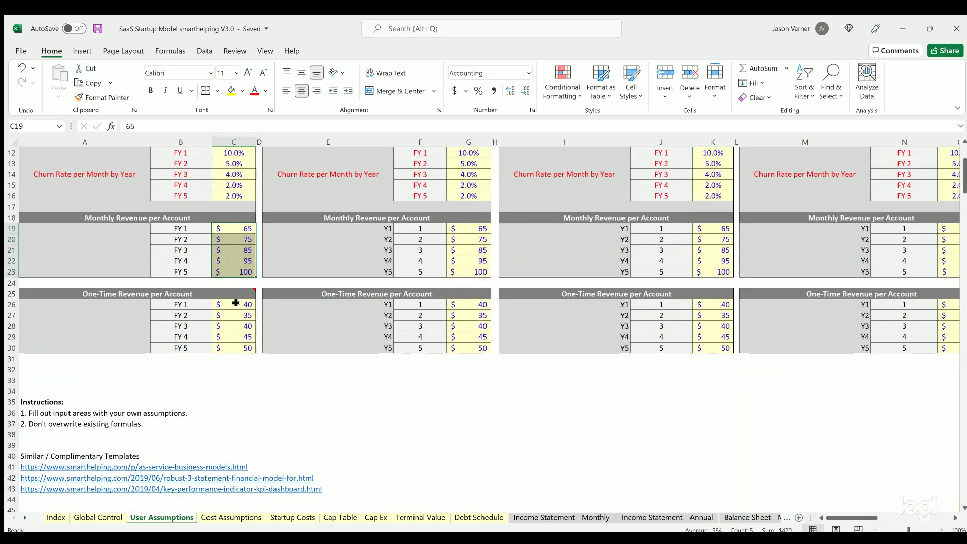
left_click_drag(233, 304, 232, 343)
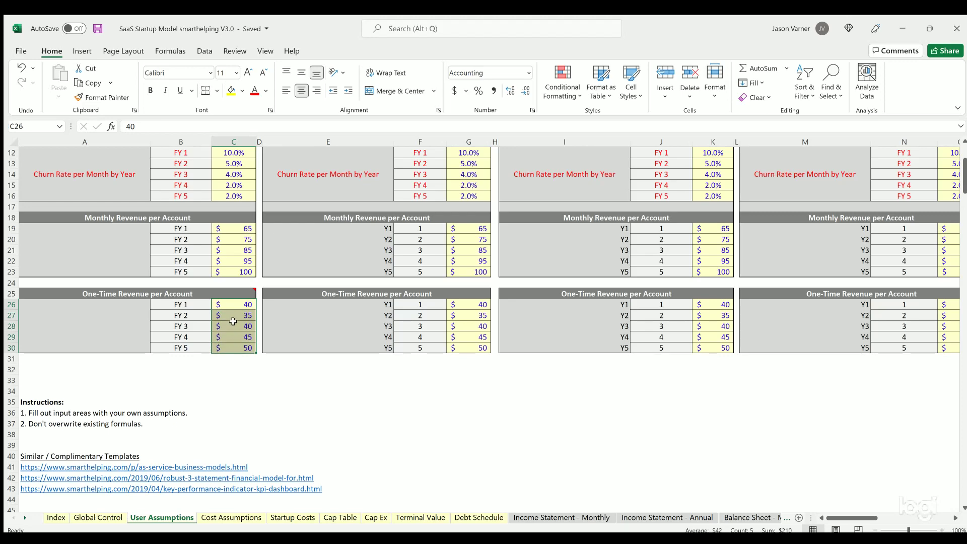
left_click(233, 325)
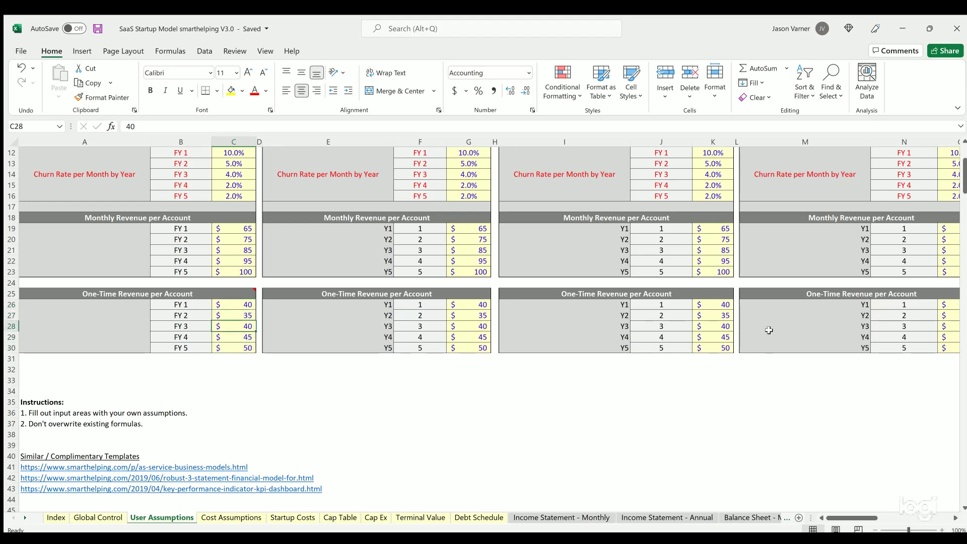
scroll(689, 356, "up", 4)
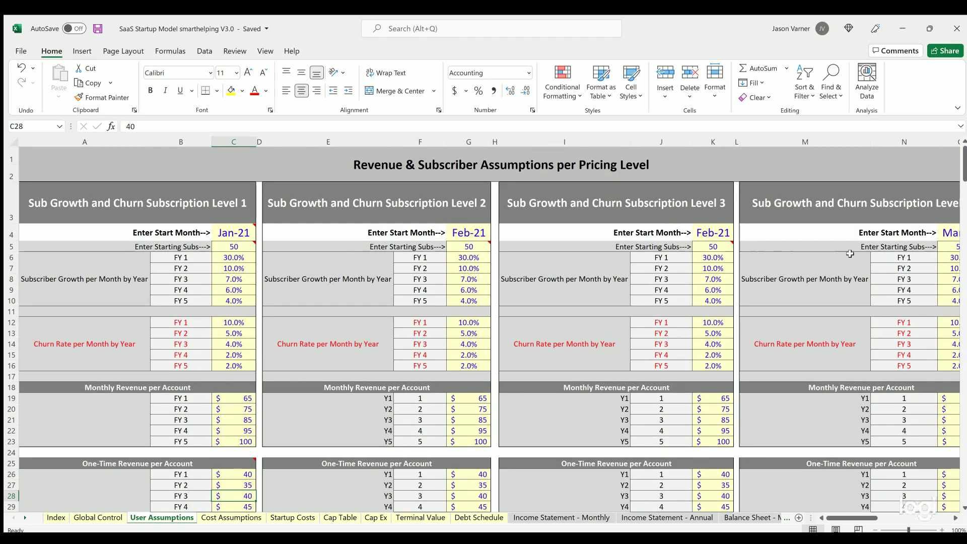
left_click_drag(237, 233, 225, 300)
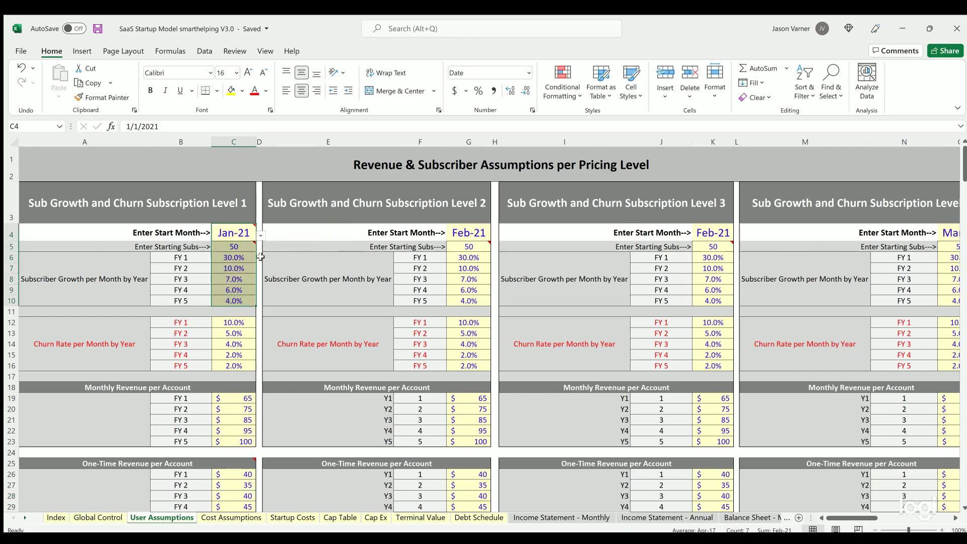
left_click(490, 165)
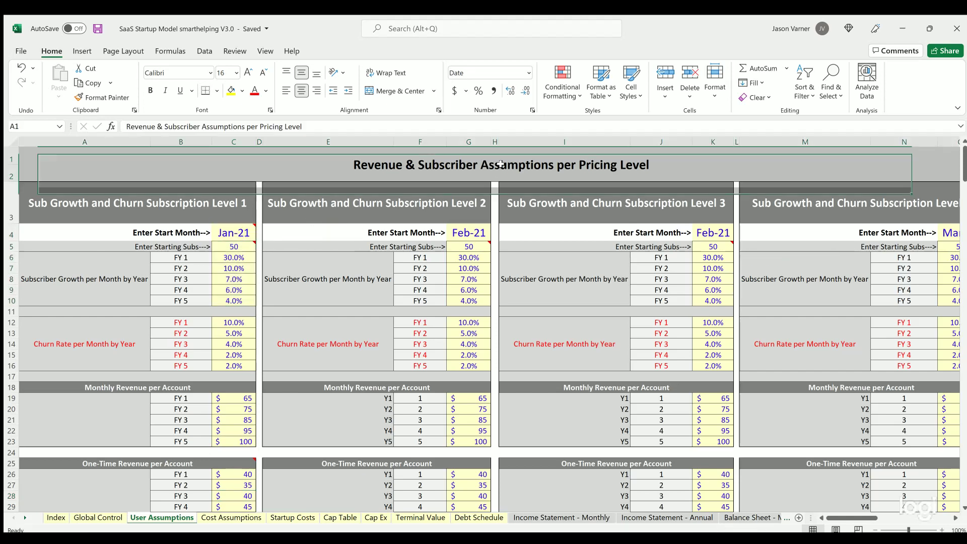
left_click(233, 257)
mouse_move(231, 229)
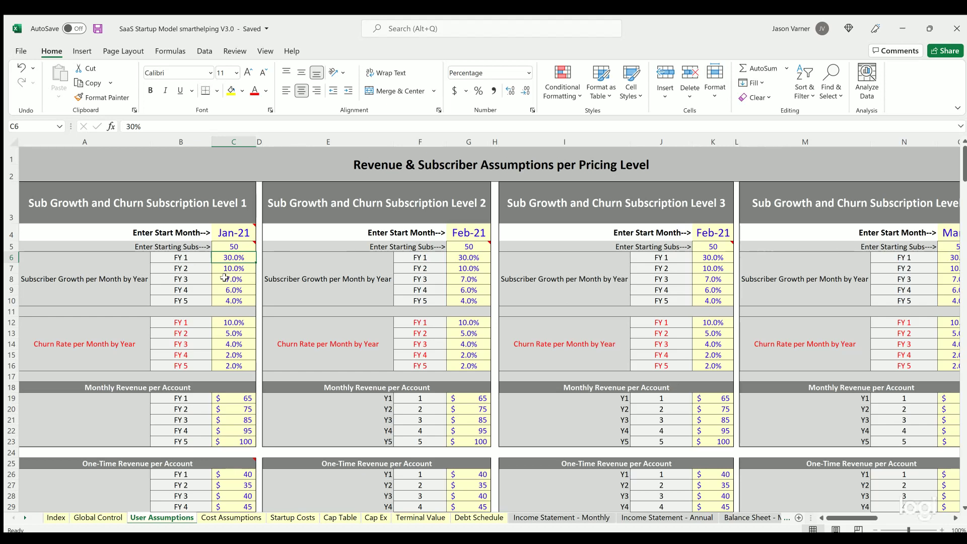
left_click(316, 284)
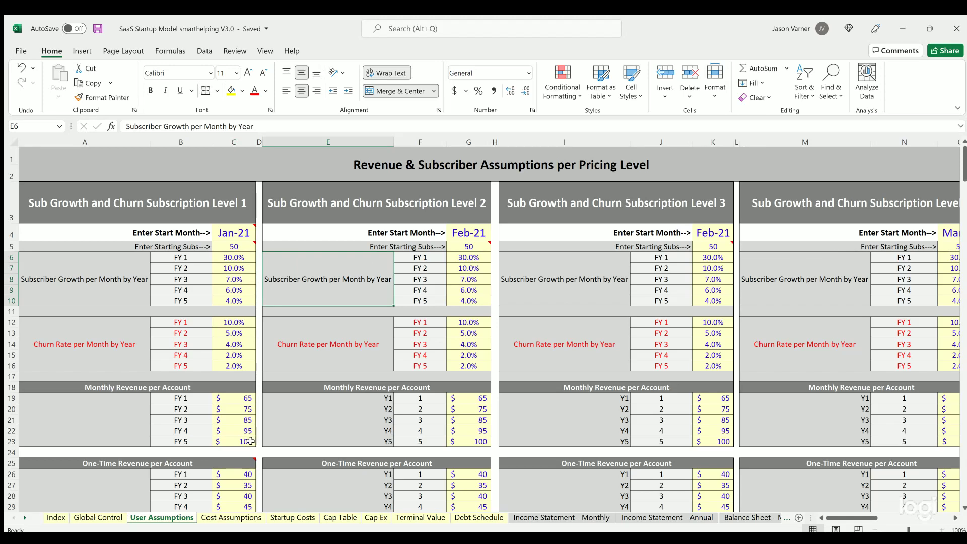
left_click(239, 519)
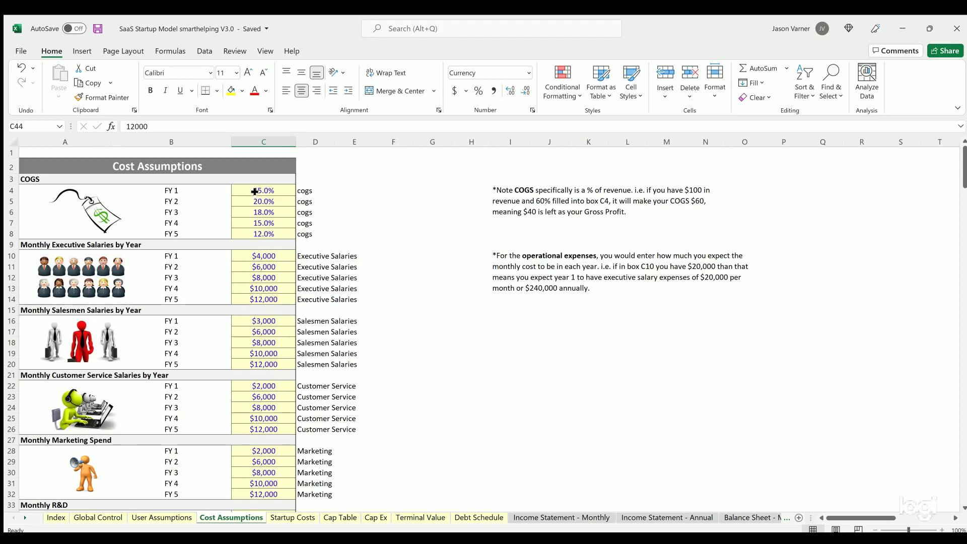
left_click(256, 192)
left_click(261, 257)
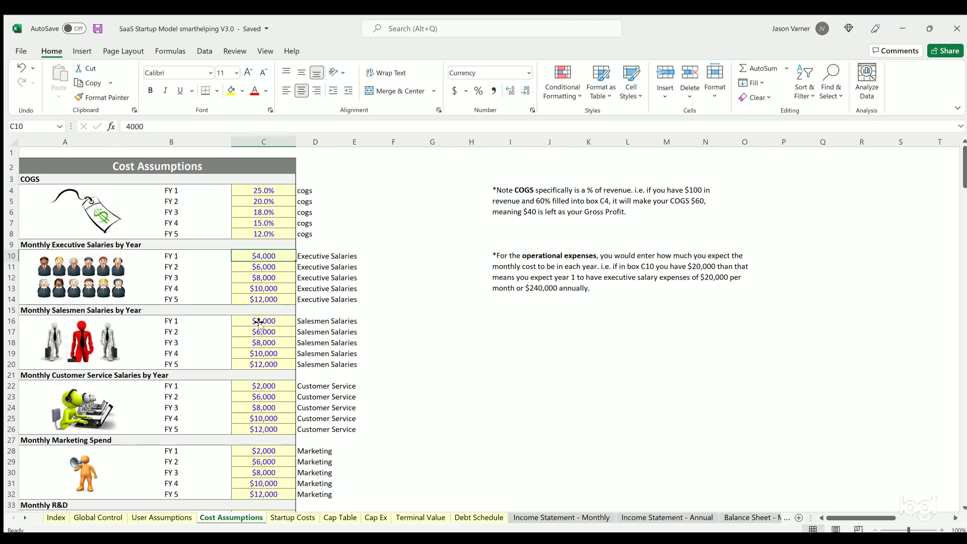
left_click(259, 323)
left_click(254, 394)
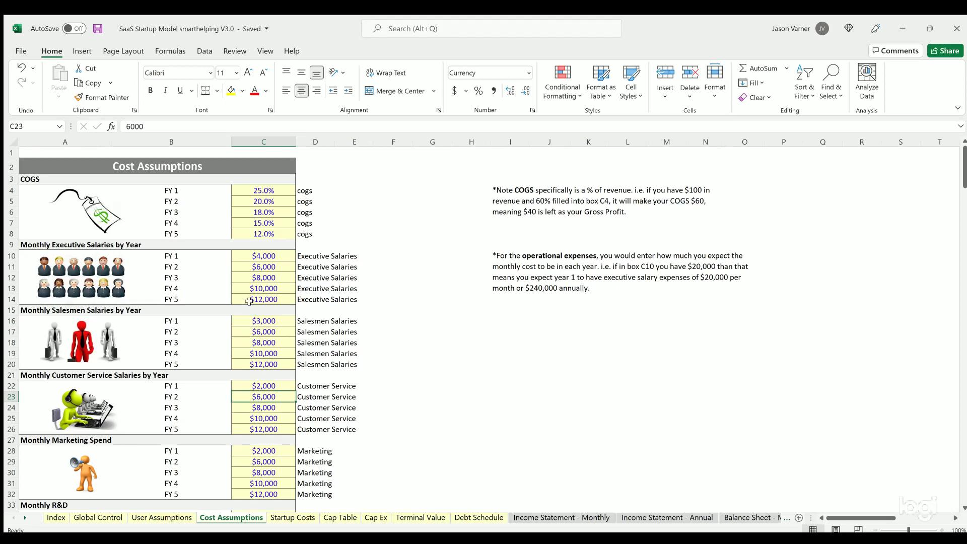
left_click(269, 255)
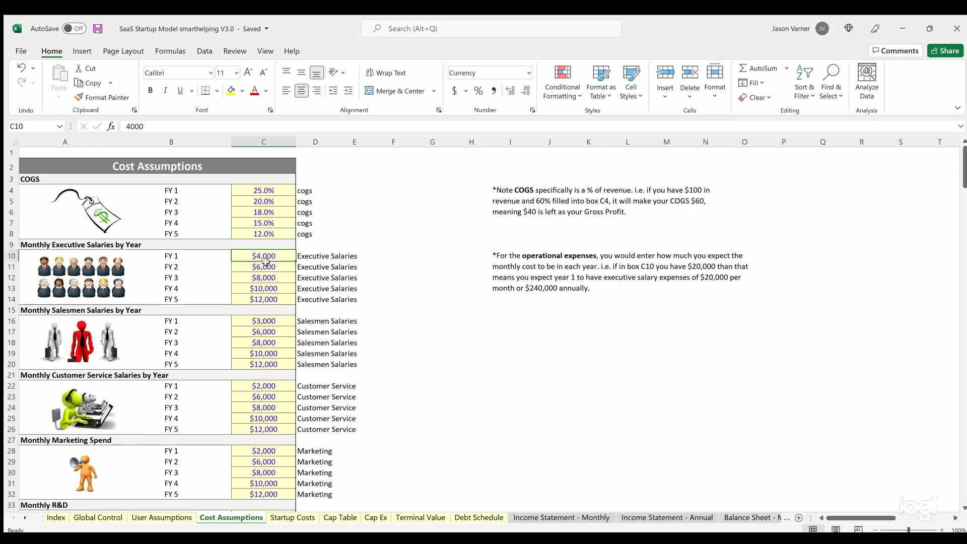
left_click(266, 267)
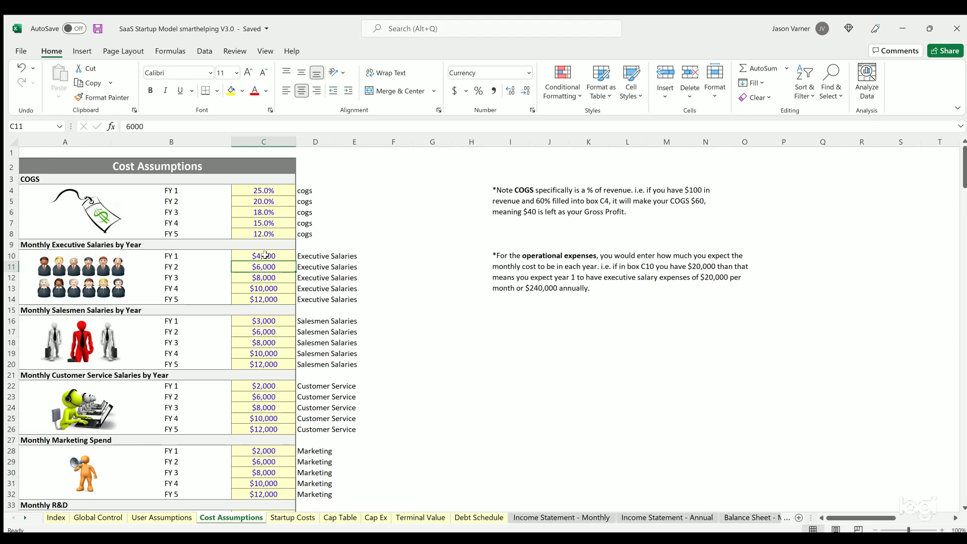
left_click(265, 254)
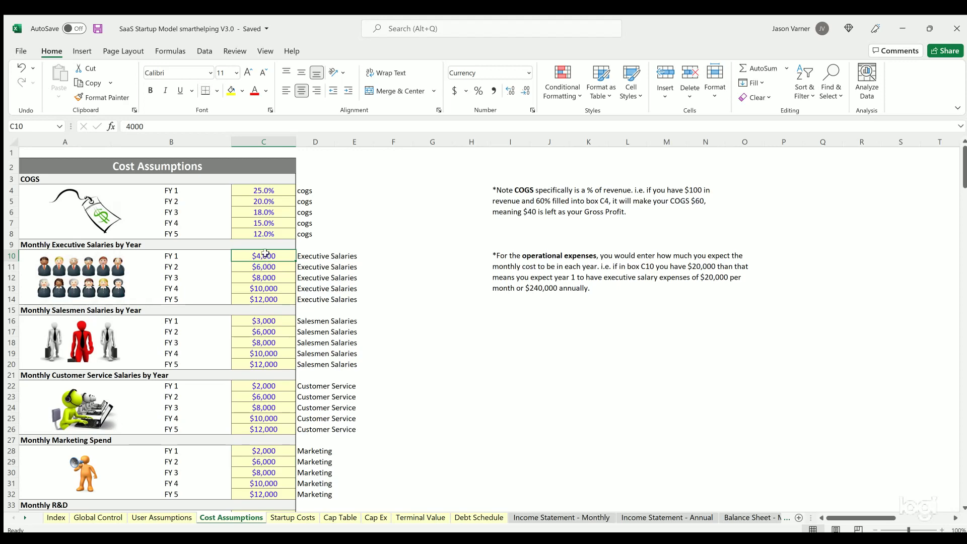
scroll(242, 267, "down", 4)
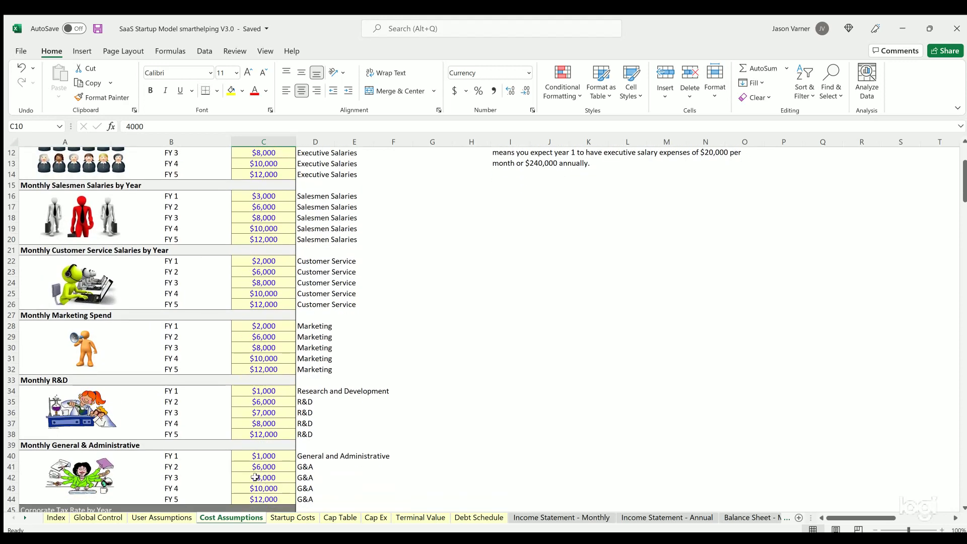
scroll(257, 478, "down", 4)
scroll(255, 476, "up", 8)
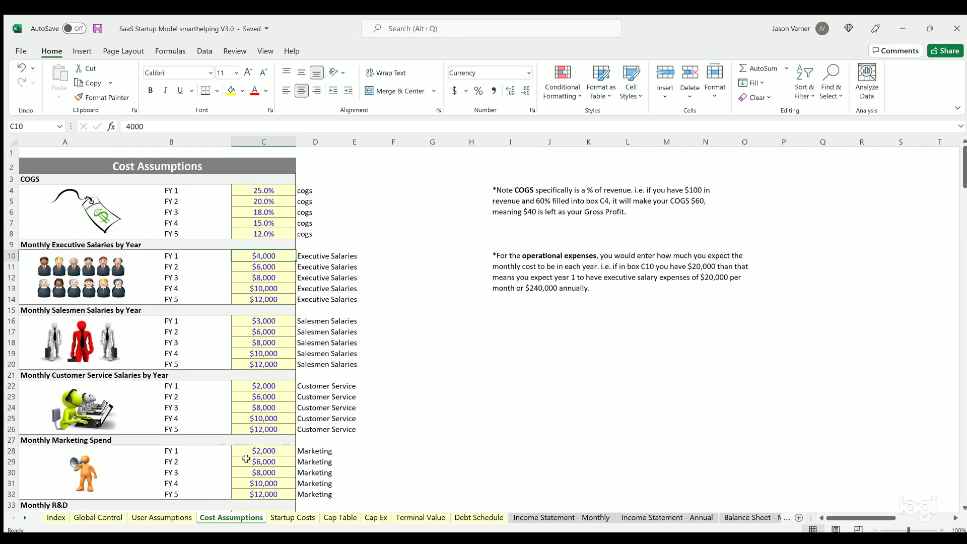
Review all startup cost amounts on Startup Costs, then move to the Cap Table sheet.
left_click(294, 518)
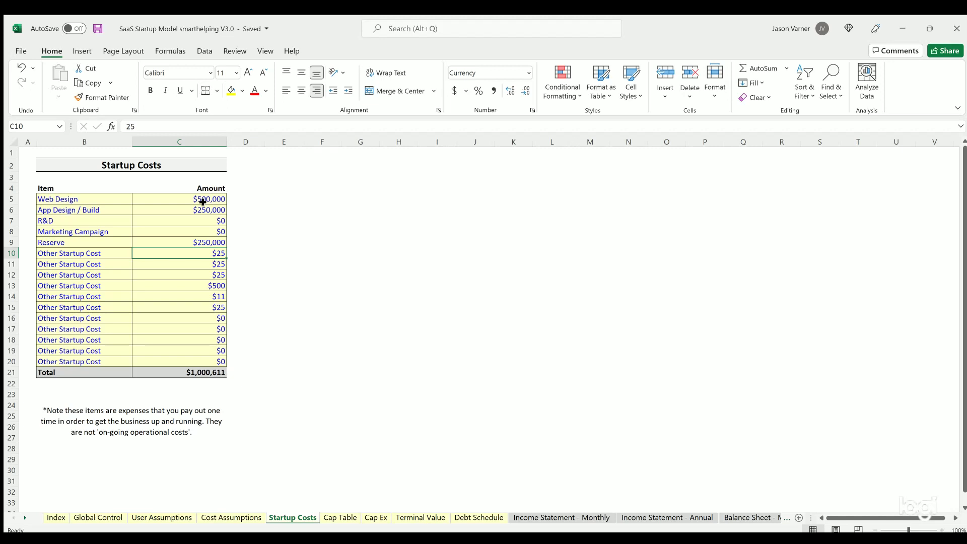
left_click_drag(201, 198, 189, 358)
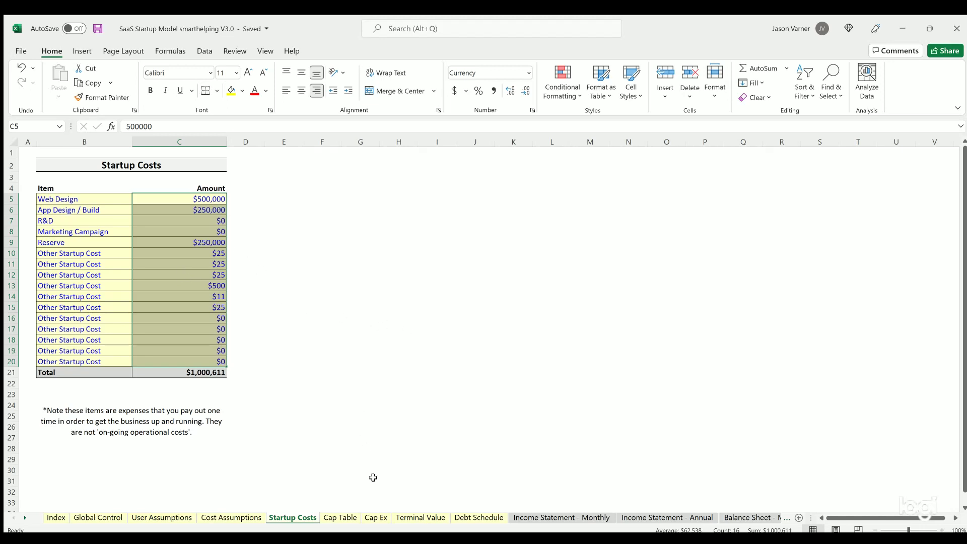
left_click(336, 517)
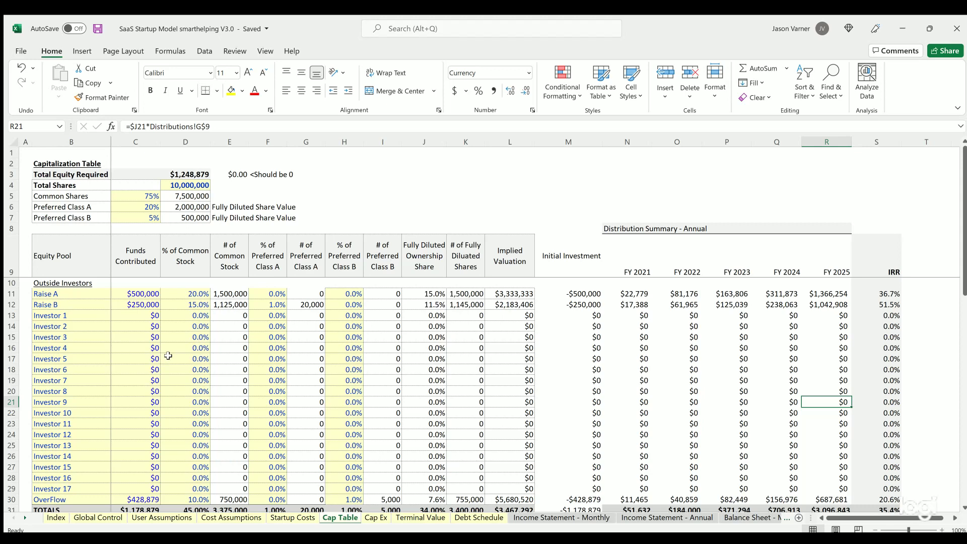
left_click(186, 184)
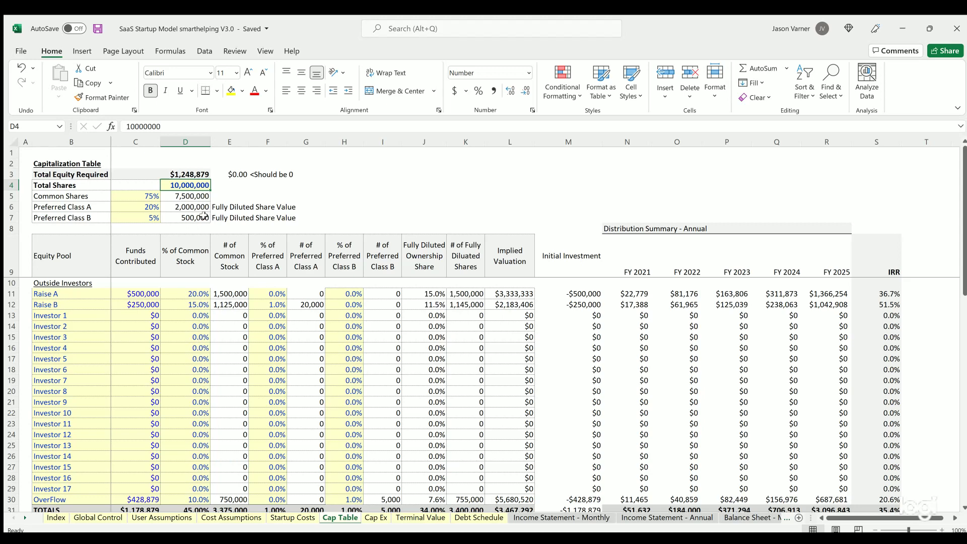
left_click(191, 171)
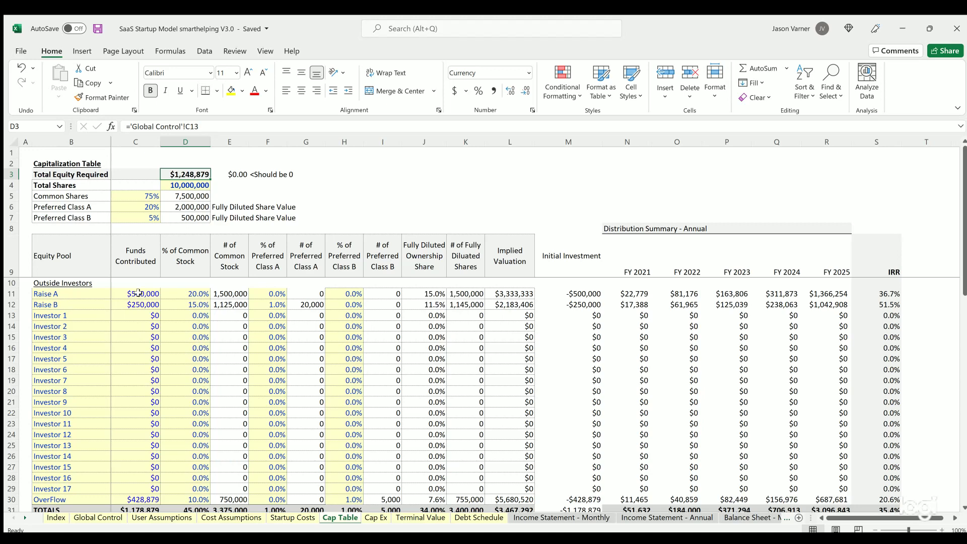
left_click_drag(135, 293, 135, 413)
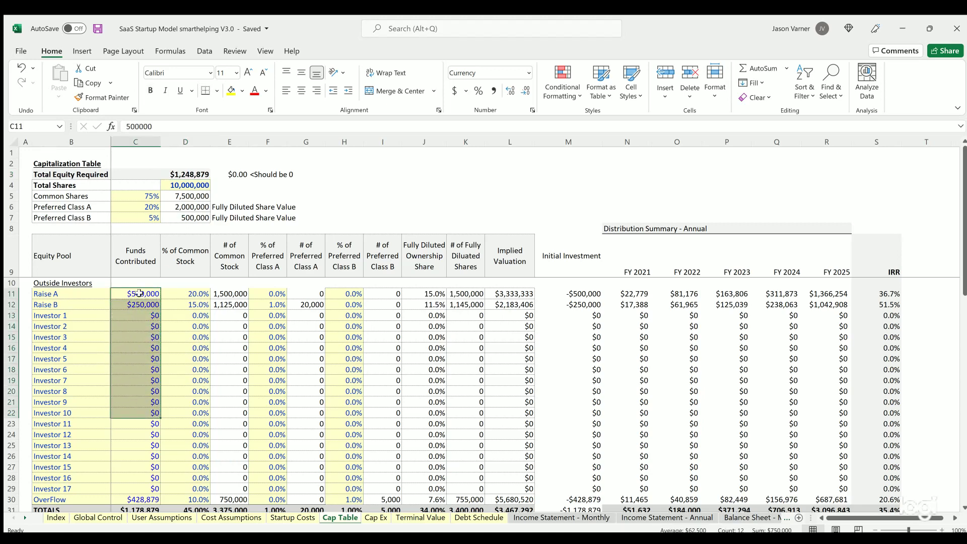
left_click_drag(139, 291, 142, 384)
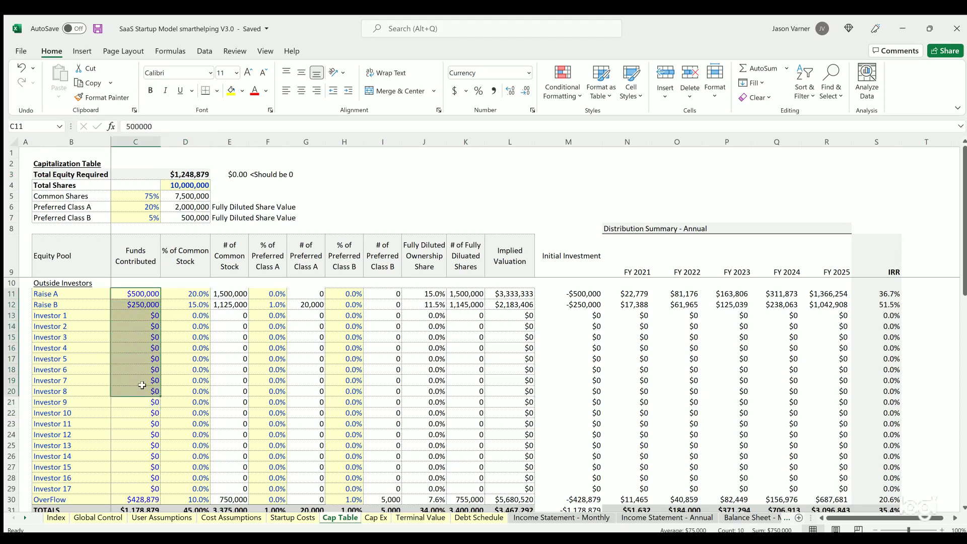
scroll(142, 385, "down", 3)
scroll(142, 385, "up", 3)
scroll(110, 363, "down", 3)
scroll(110, 363, "down", 4)
left_click_drag(133, 323, 135, 424)
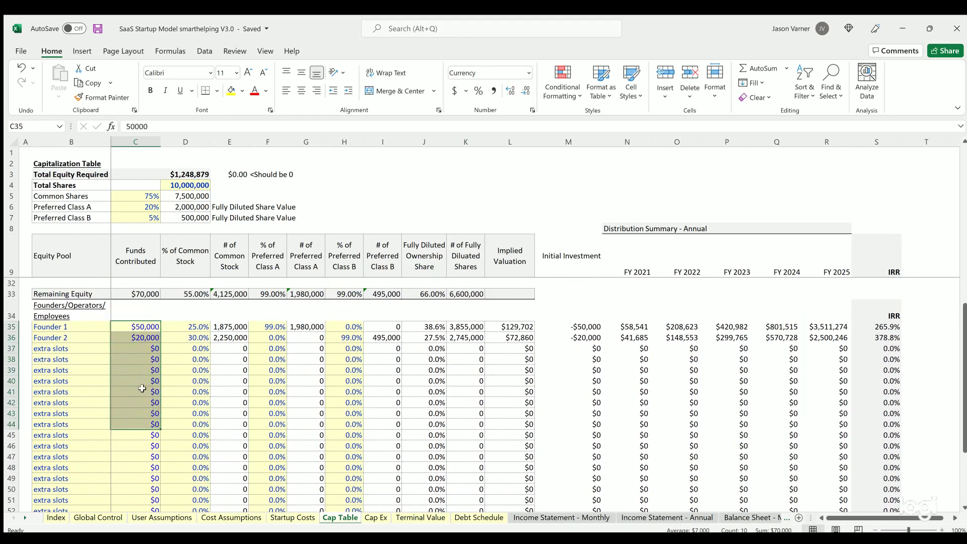
scroll(142, 388, "down", 3)
scroll(151, 378, "up", 7)
scroll(177, 367, "down", 4)
left_click_drag(141, 325, 139, 447)
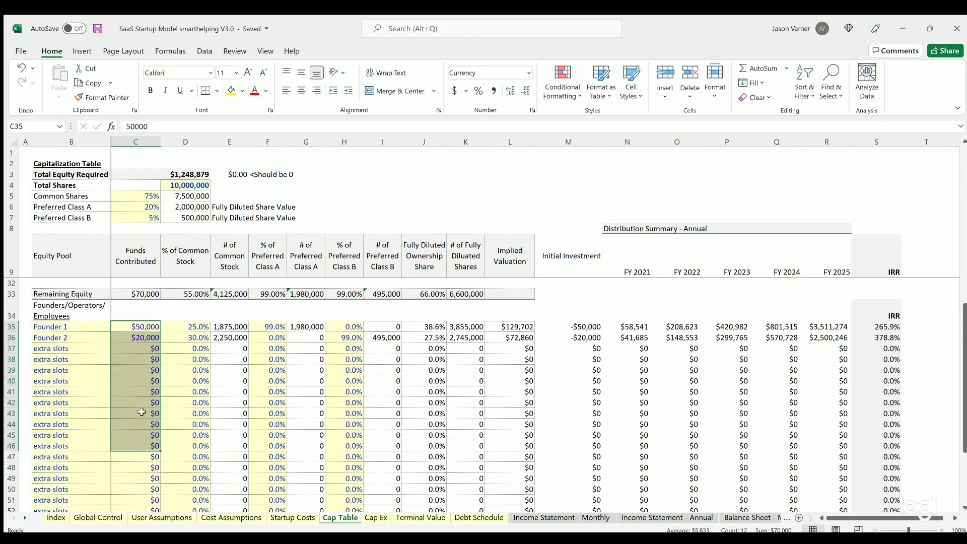
left_click_drag(142, 322, 142, 447)
left_click_drag(183, 336, 182, 347)
left_click(182, 335)
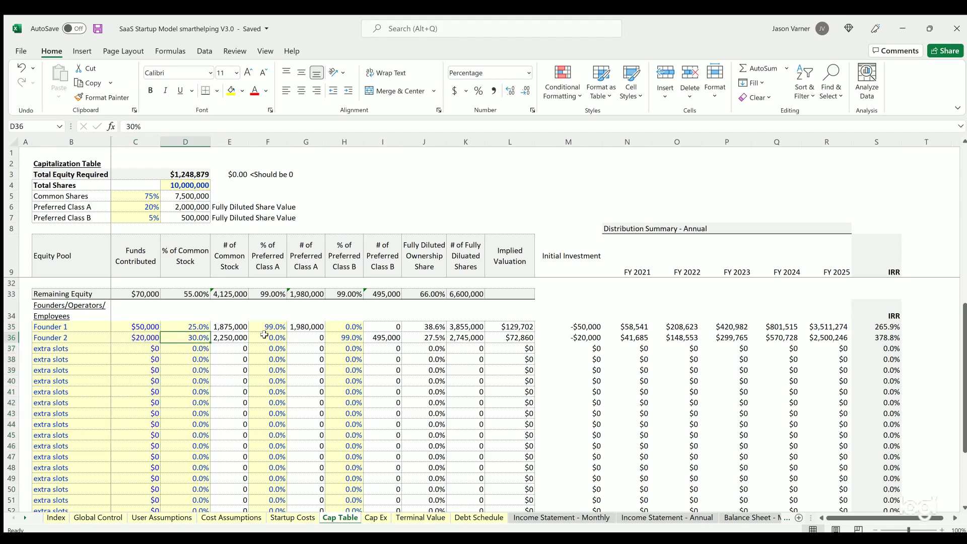
left_click(265, 334)
left_click(188, 335)
left_click(265, 334)
left_click(338, 337)
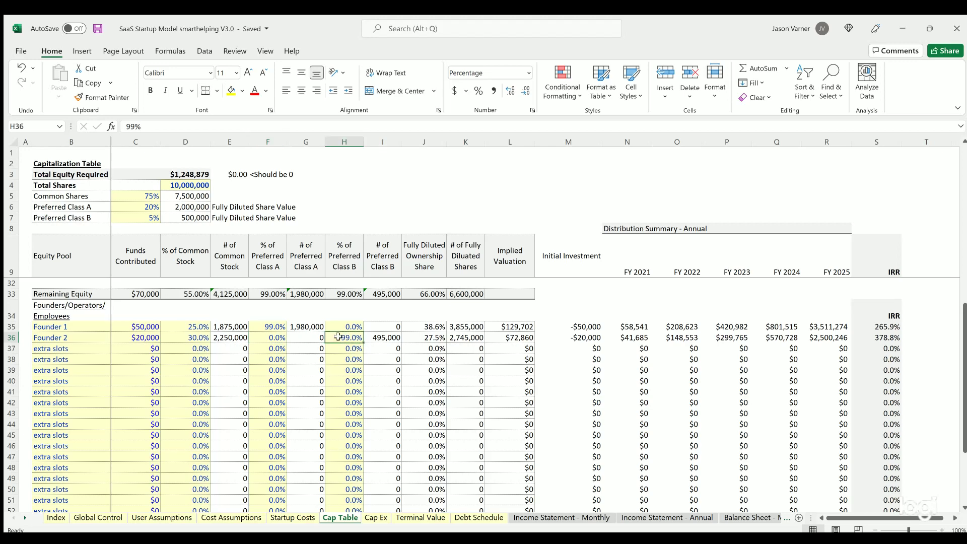
left_click_drag(196, 328, 179, 378)
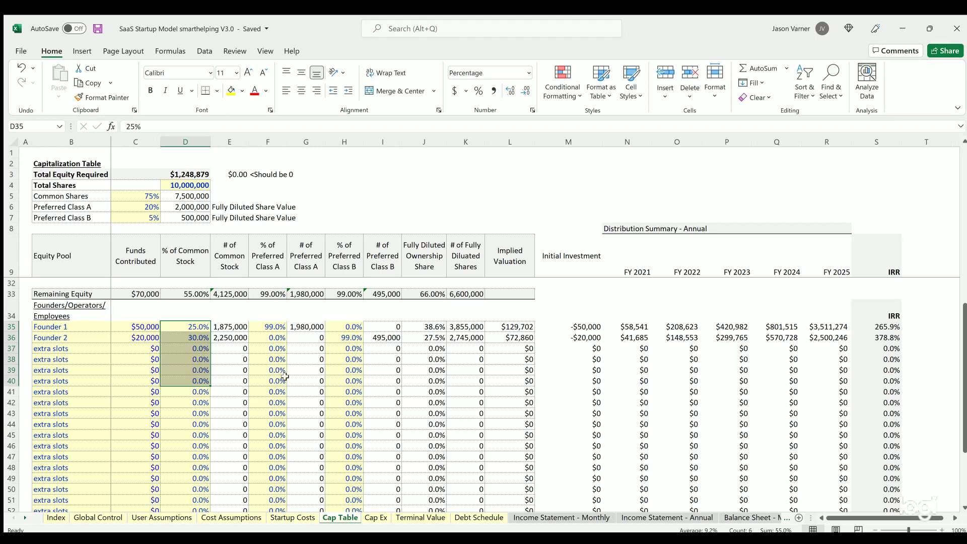
scroll(324, 384, "down", 10)
scroll(226, 356, "up", 10)
scroll(90, 372, "up", 7)
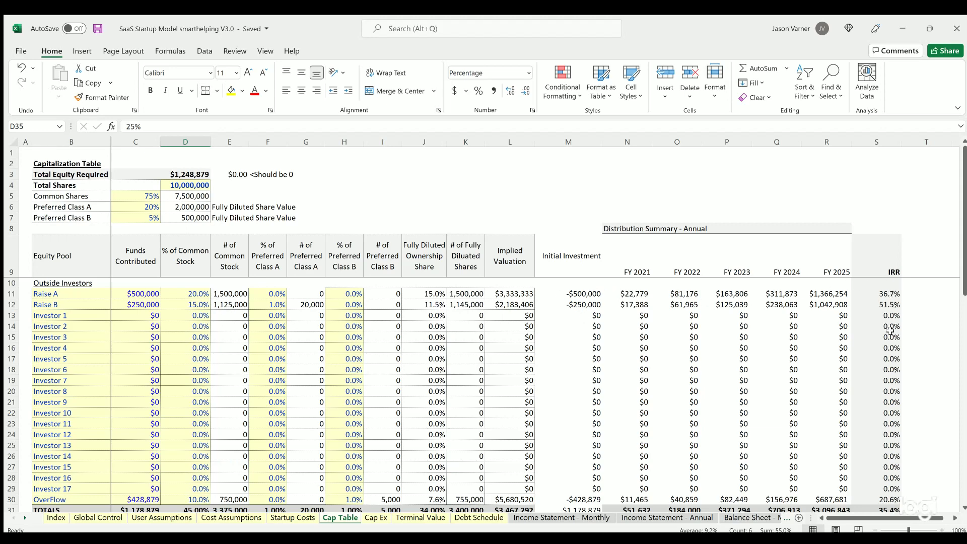
scroll(634, 369, "down", 4)
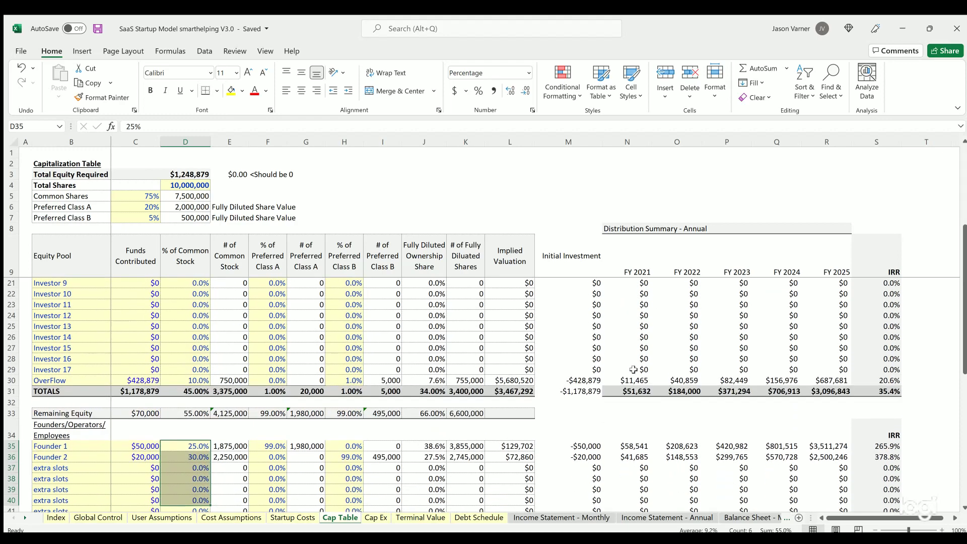
scroll(633, 369, "down", 8)
scroll(633, 369, "up", 12)
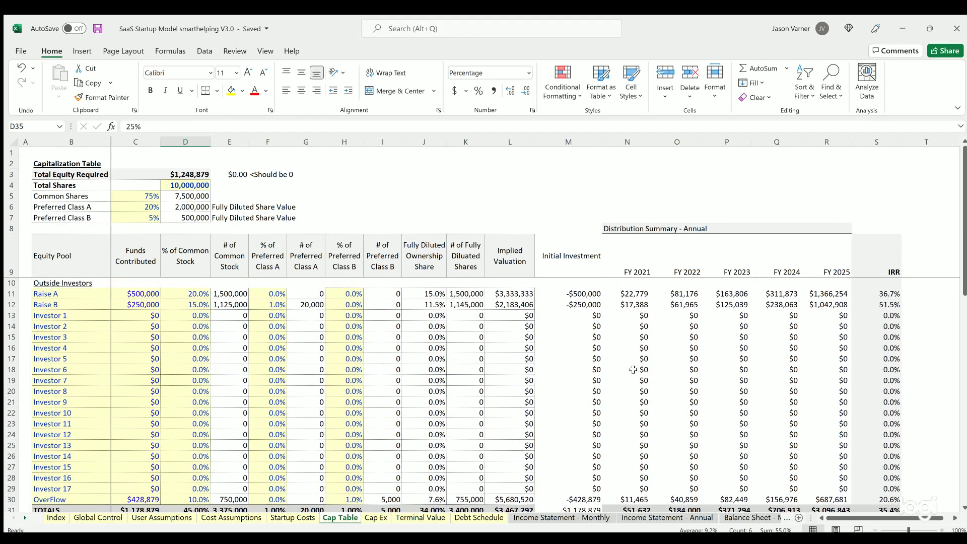
On the Cap Ex sheet, inspect the vehicles' cost basis, useful life and expenditure months.
left_click(376, 517)
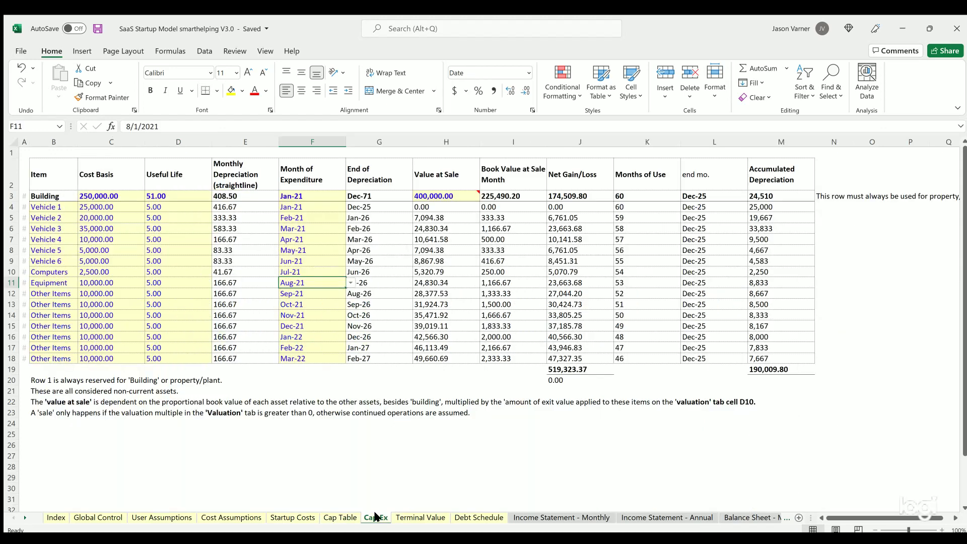
left_click(92, 202)
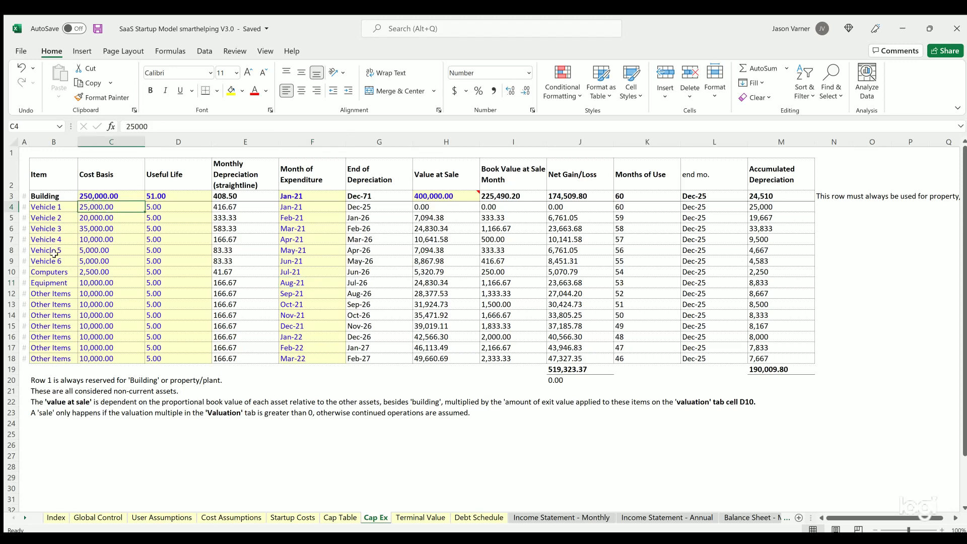
left_click(176, 236)
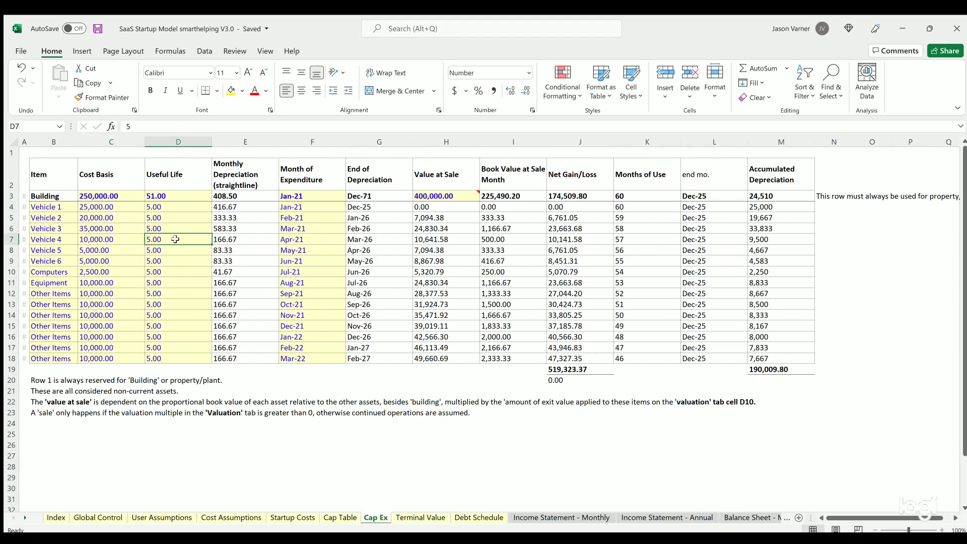
left_click(303, 205)
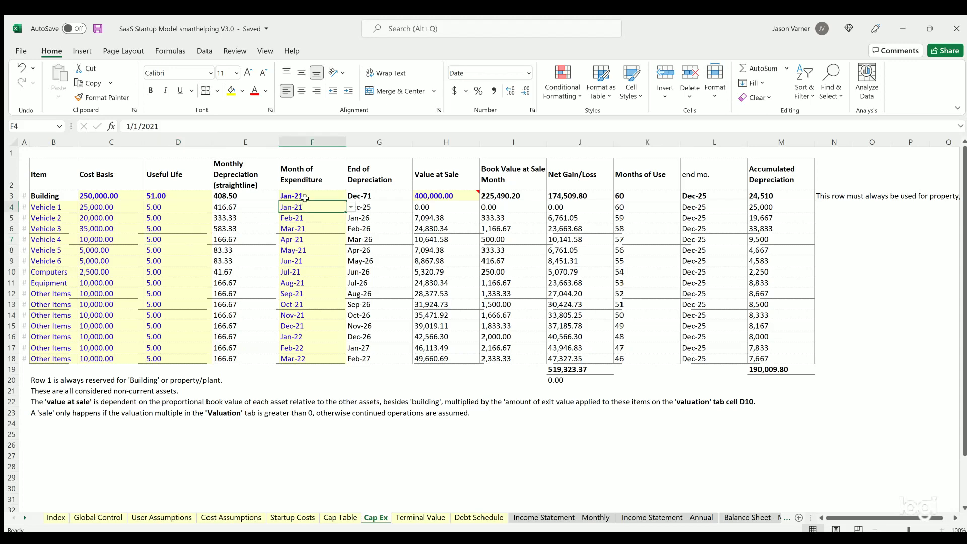
left_click(305, 194)
Highlight the Building row: 250,000.00 cost basis, useful life 51, expenditure month and sale value.
left_click(305, 208)
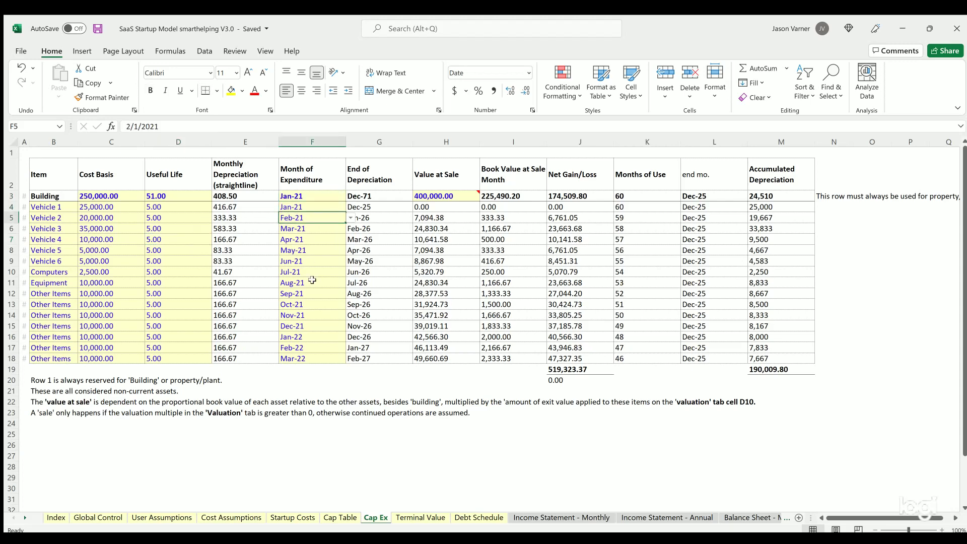
left_click(311, 280)
left_click(52, 194)
left_click_drag(145, 192, 758, 196)
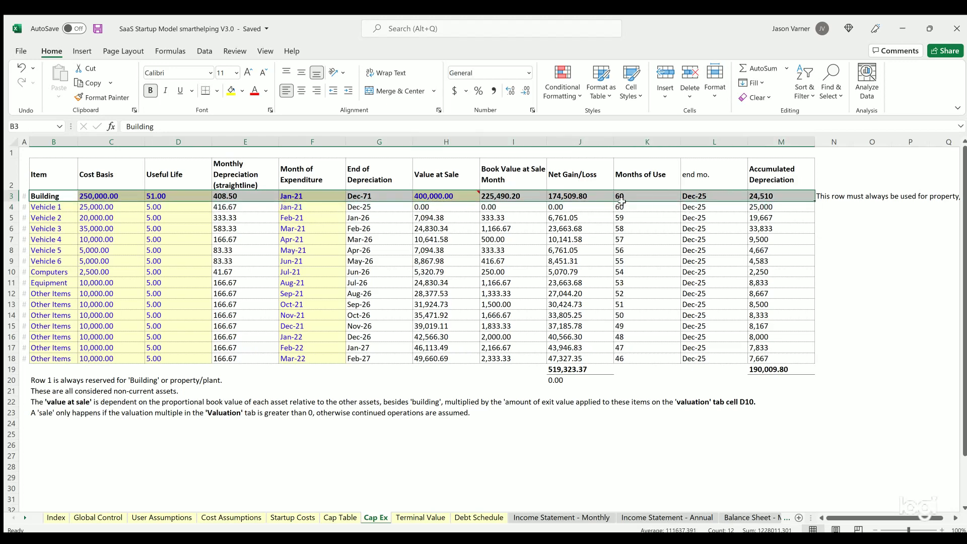
left_click(98, 192)
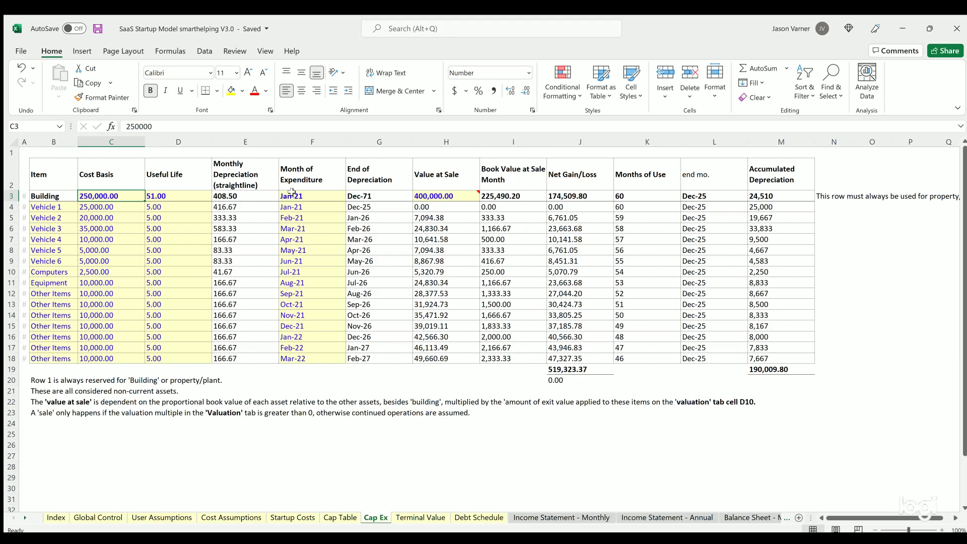
left_click(455, 193)
left_click(290, 194)
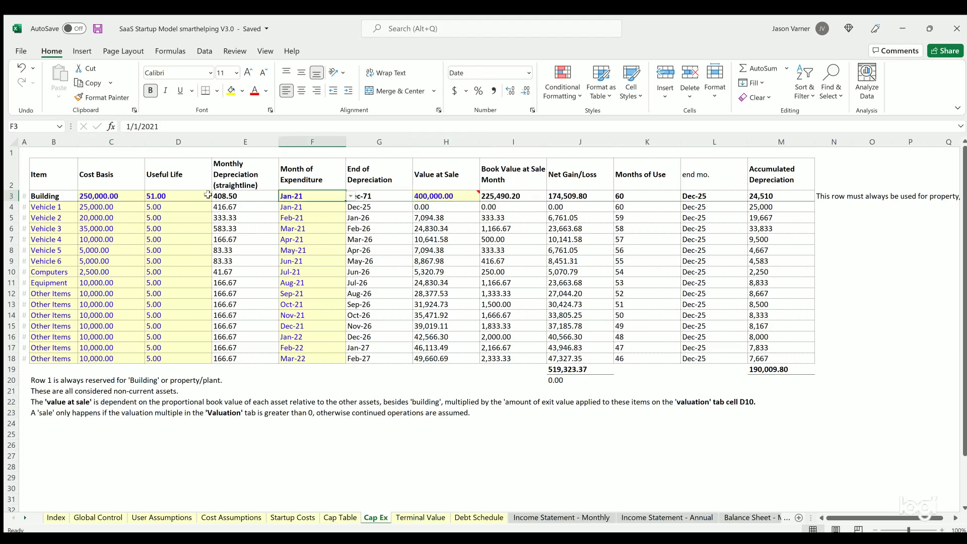
left_click(166, 194)
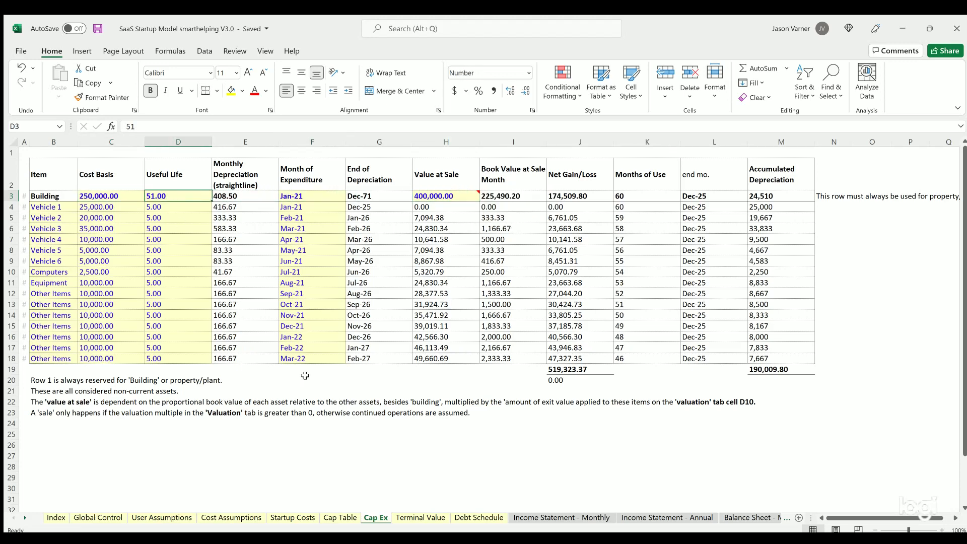
left_click(419, 519)
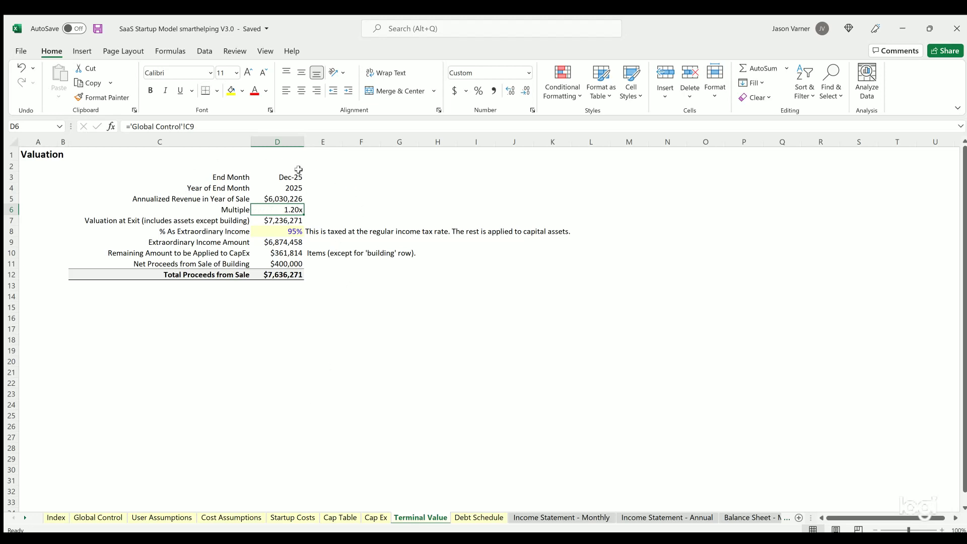
Check the 95% extraordinary income share, the Exit Multiple in C9 and the exit valuation formula.
left_click(288, 229)
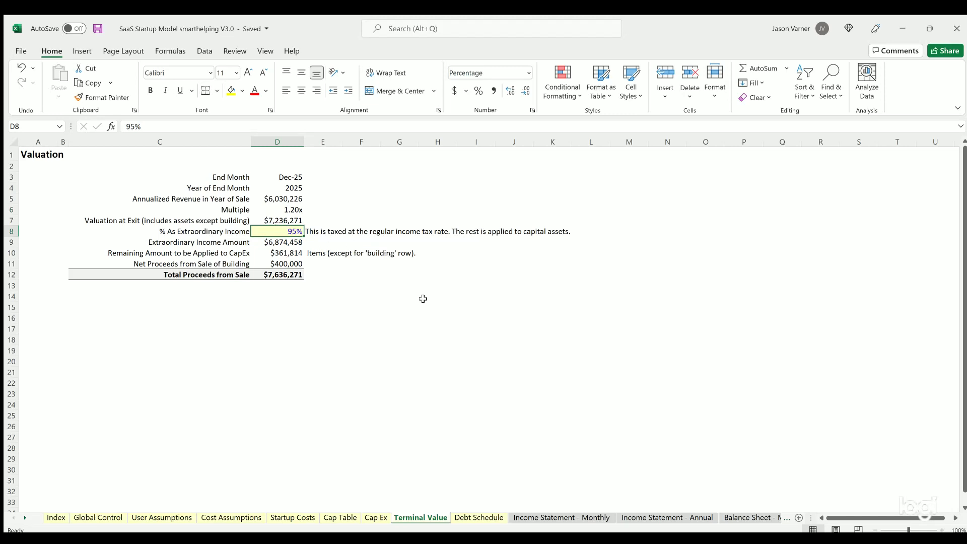
left_click(98, 517)
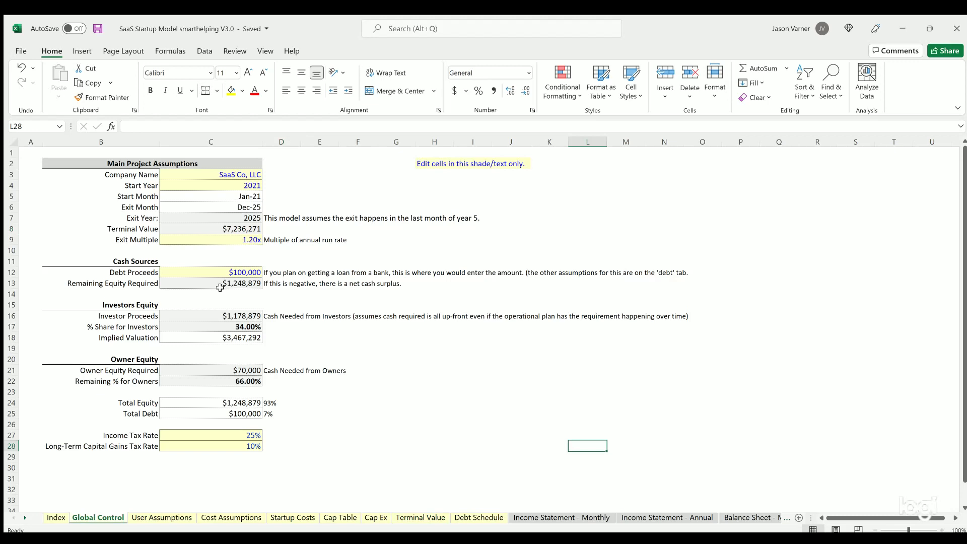
left_click(229, 235)
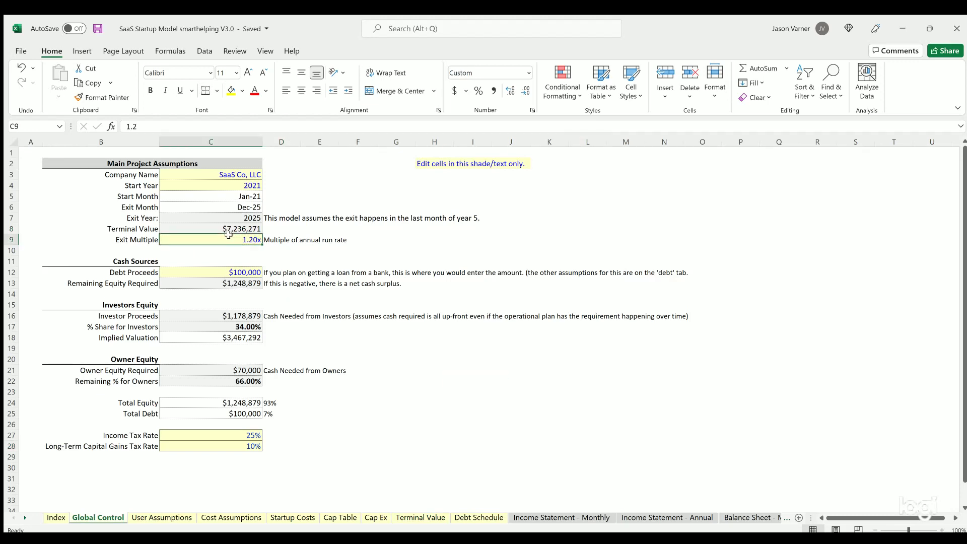
left_click(421, 517)
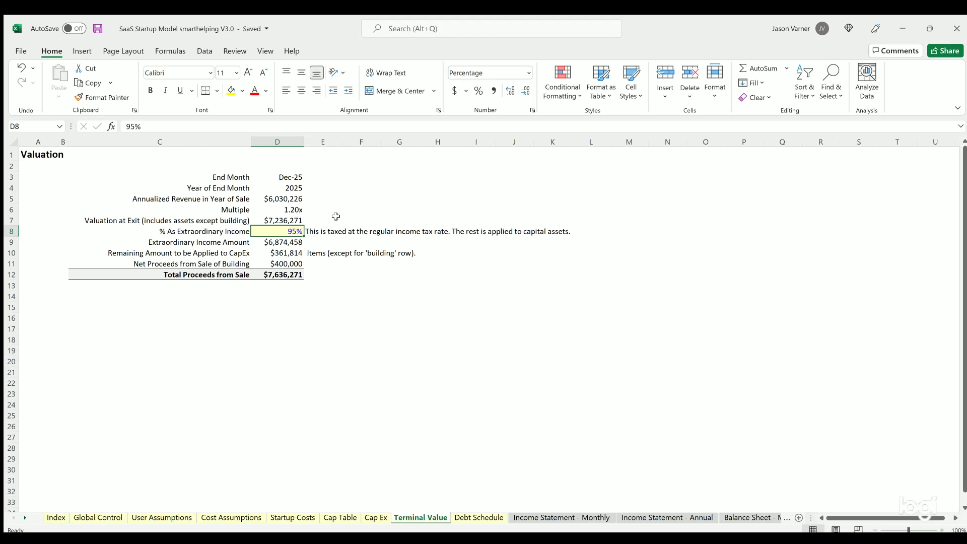
left_click(281, 217)
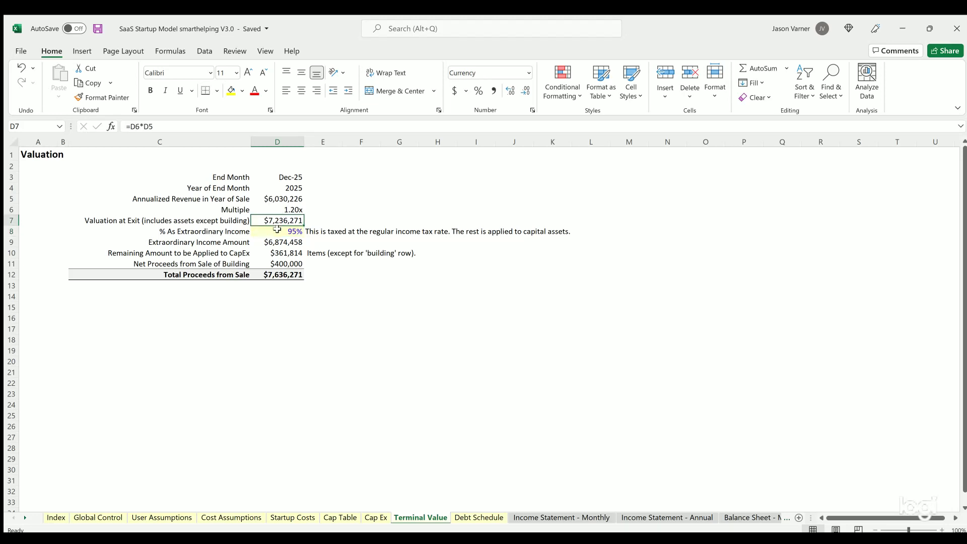
left_click(277, 229)
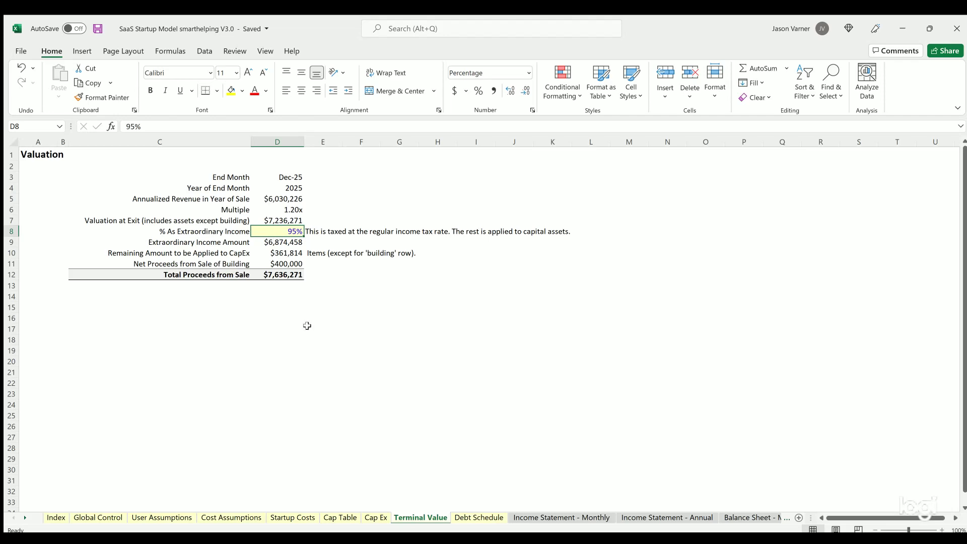
Cross-check Cap Ex expenditure months Feb-21 to Dec-21 and the total proceeds from sale formula.
left_click(376, 518)
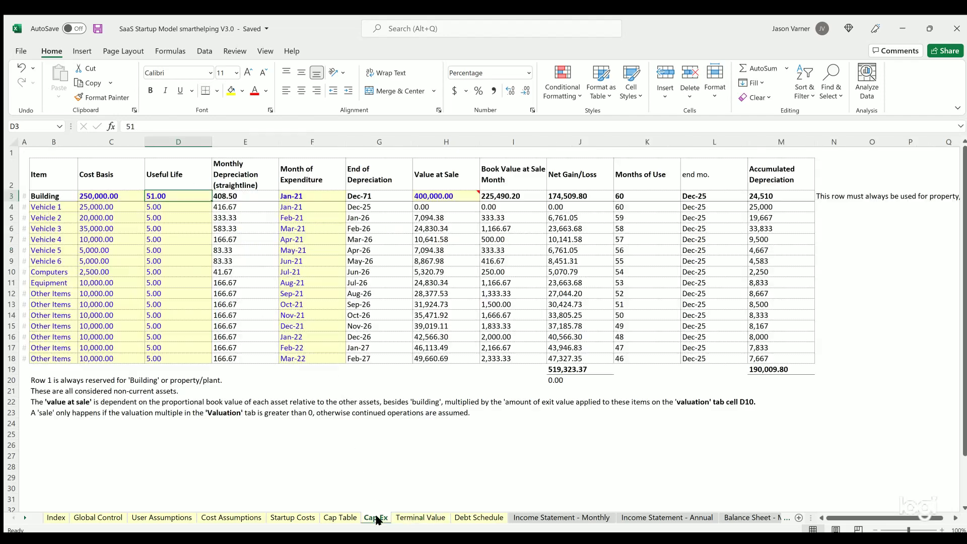
left_click_drag(310, 213, 313, 327)
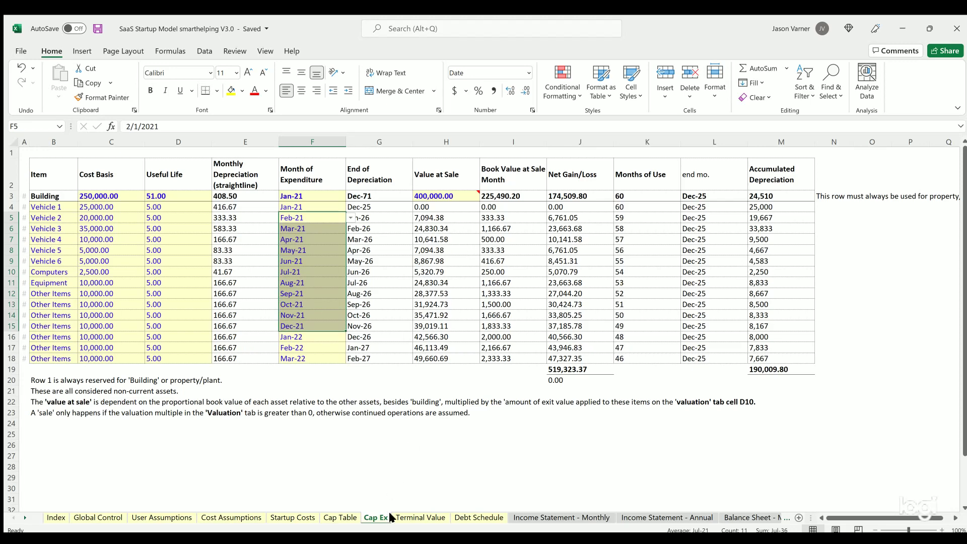
left_click(417, 519)
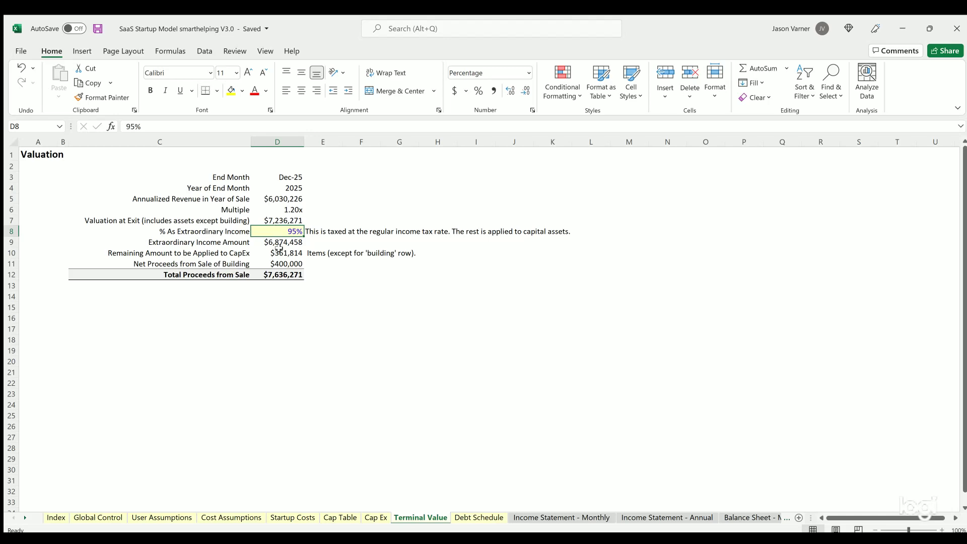
left_click(280, 273)
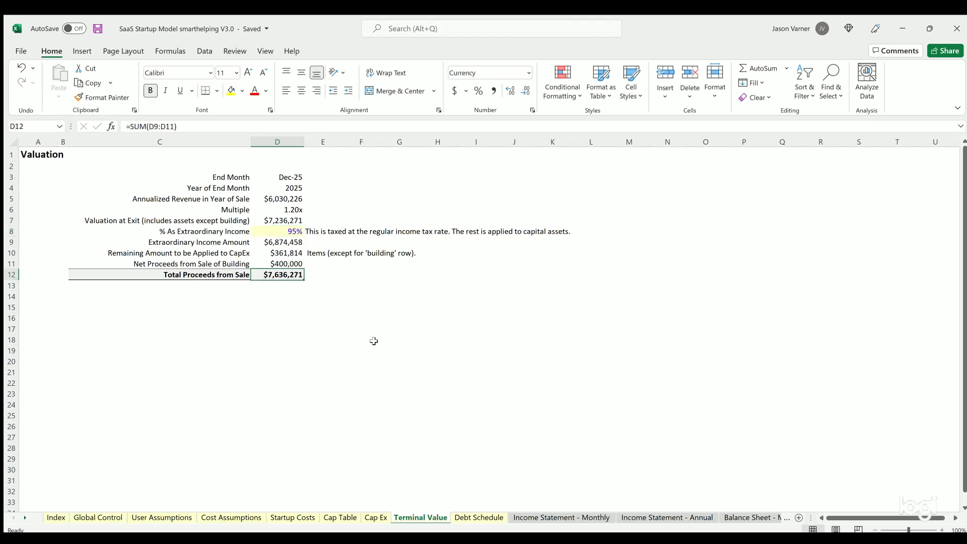
left_click(481, 519)
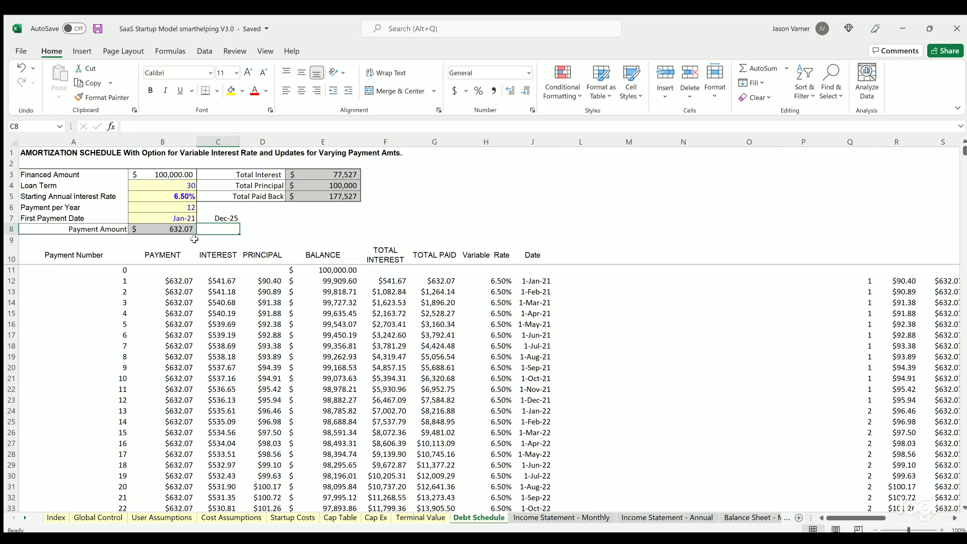
Trace the $100,000 financed amount and the Dec-25 date formula in C7, scrolling the payments.
left_click(166, 172)
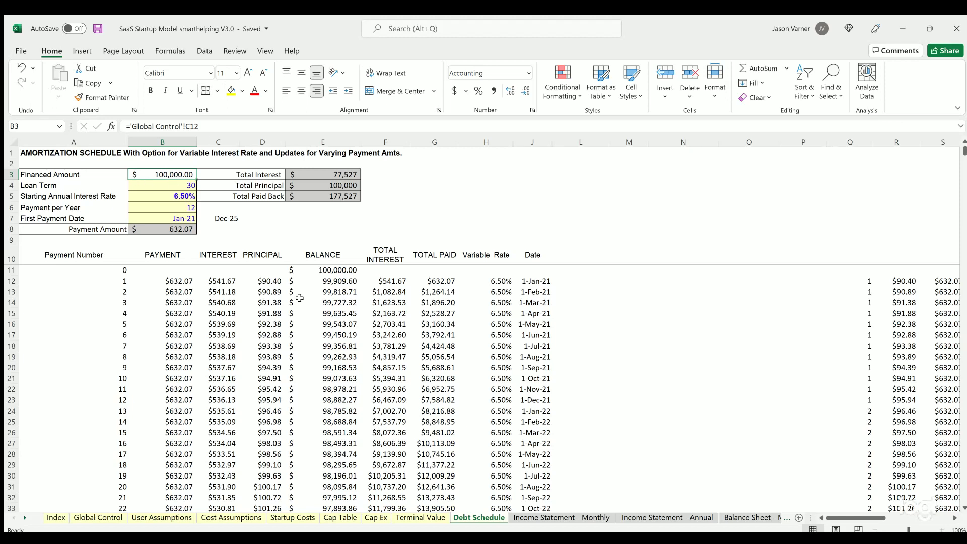
left_click(219, 217)
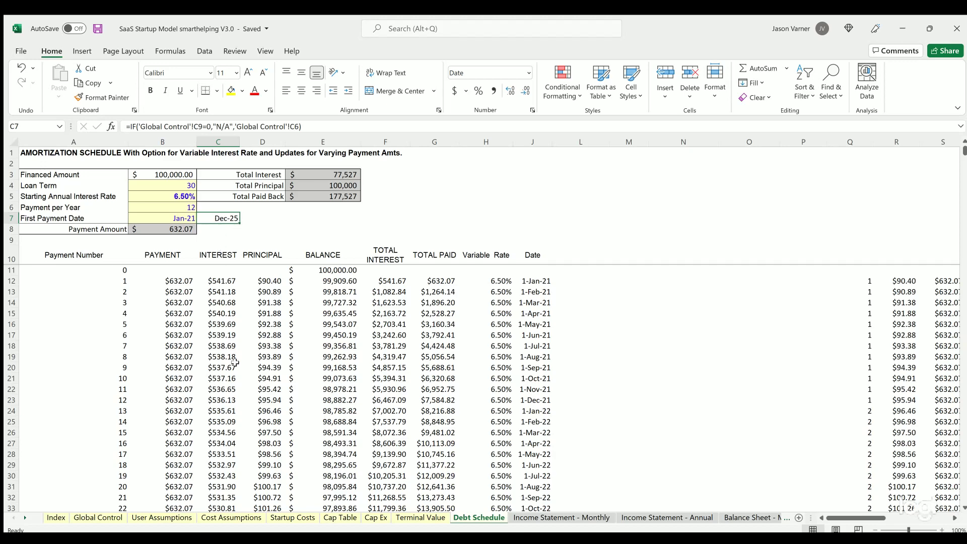
scroll(235, 368, "down", 7)
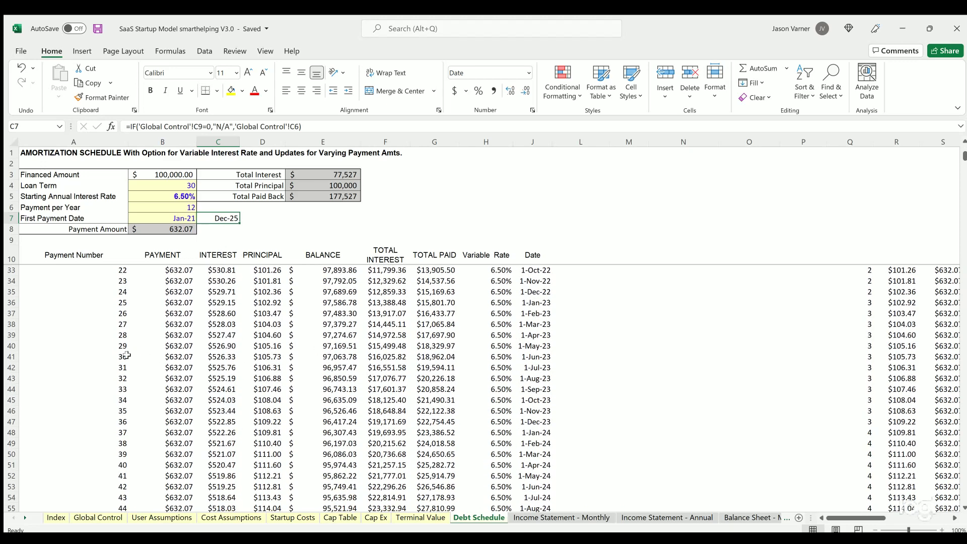
scroll(235, 389, "up", 7)
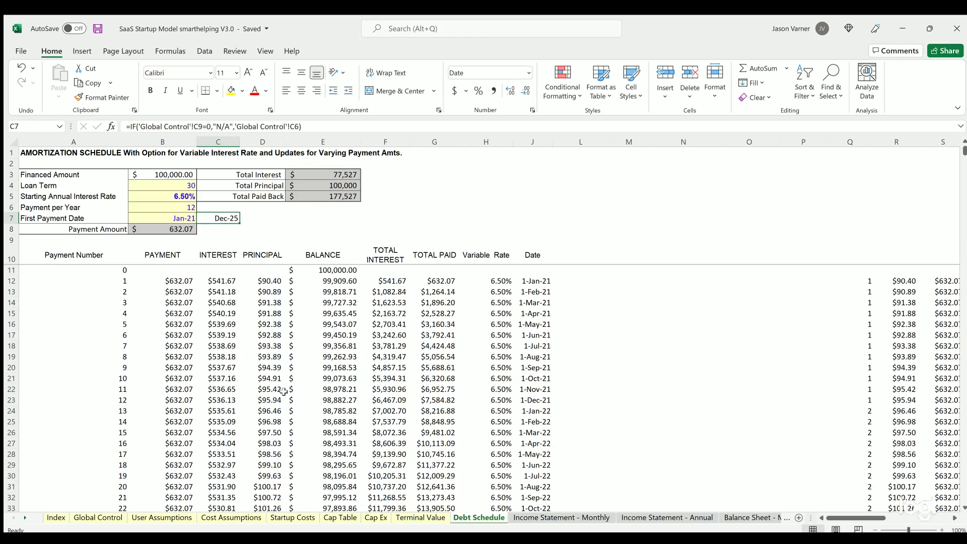
left_click(24, 518)
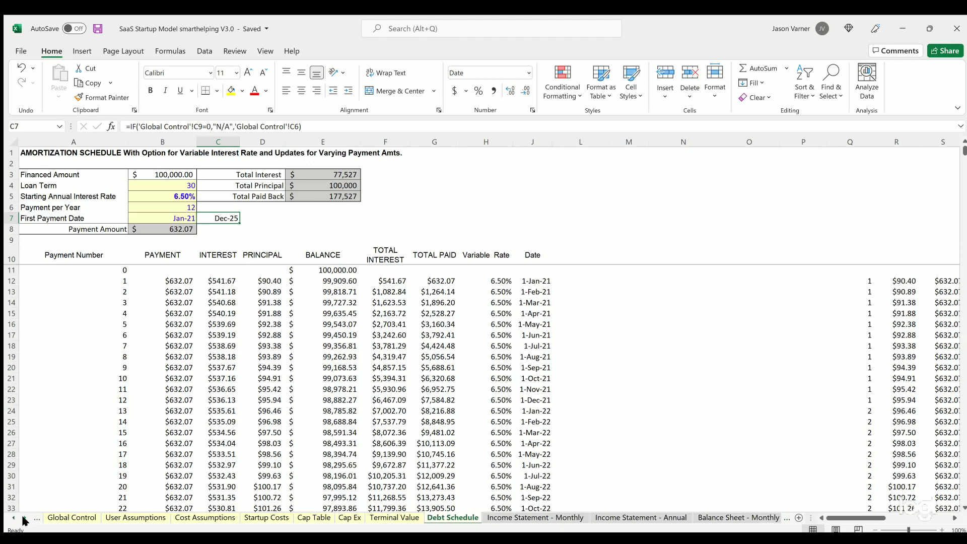
On Income Statement - Monthly, collapse row groups to outline level 1, then expand to level 2.
left_click(24, 518)
left_click(23, 518)
left_click(24, 518)
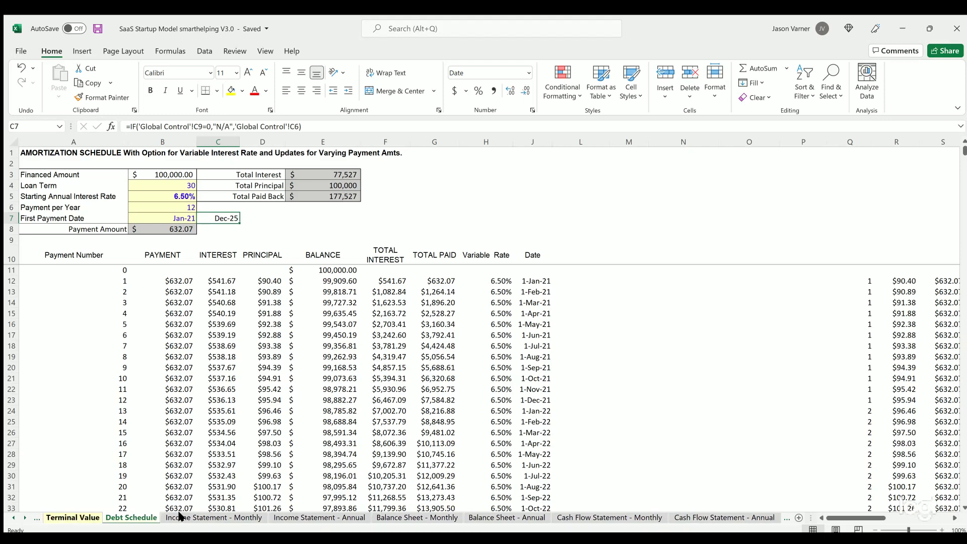
left_click(201, 518)
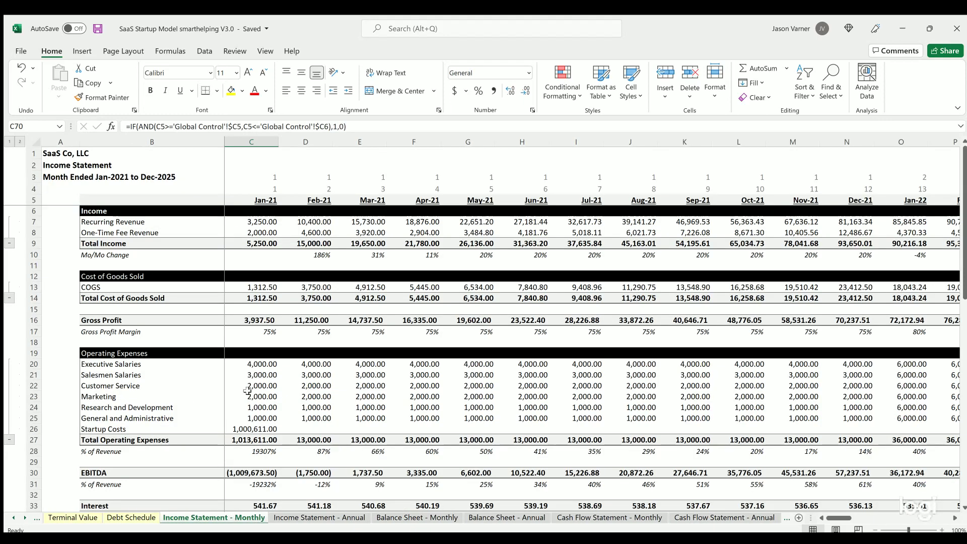
scroll(152, 352, "down", 15)
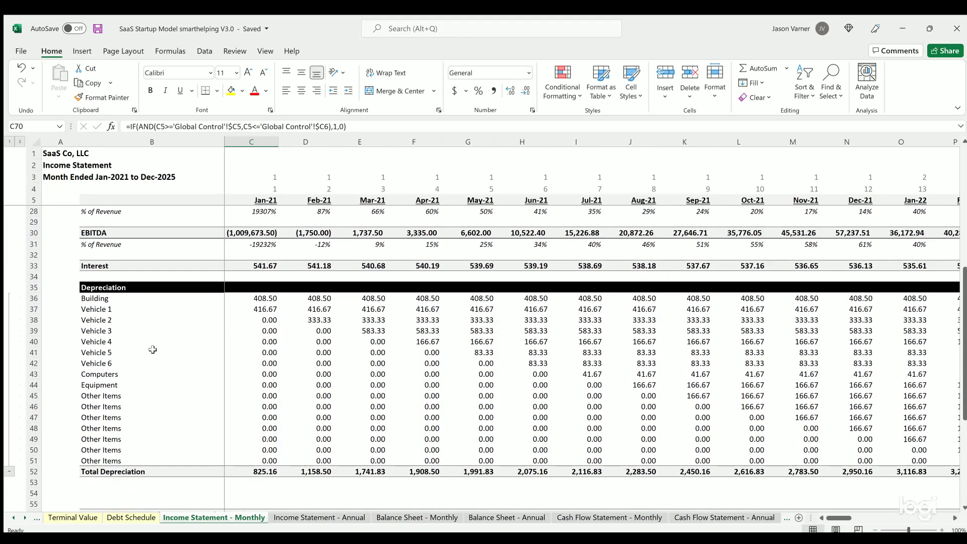
scroll(153, 351, "up", 15)
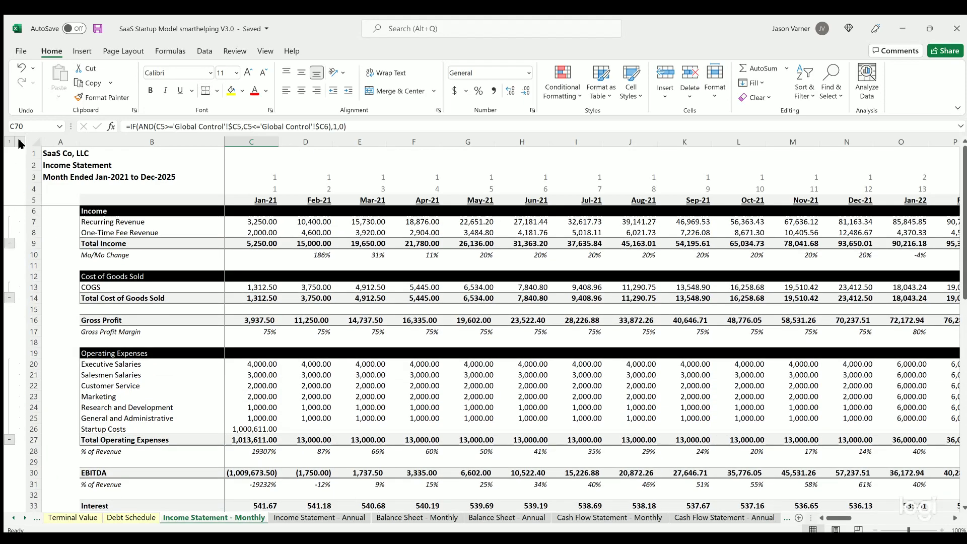
left_click(9, 141)
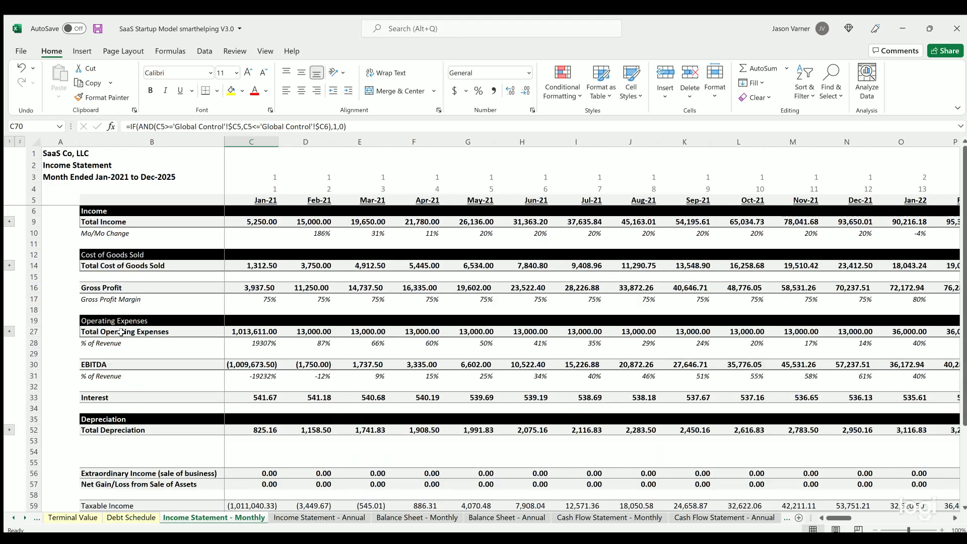
scroll(20, 140, "down", 4)
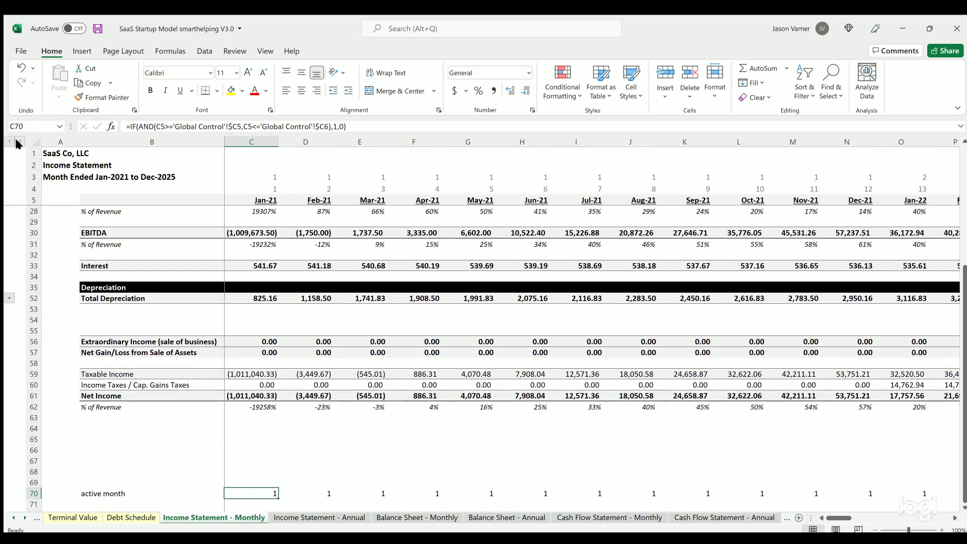
left_click(20, 142)
scroll(130, 315, "up", 1)
scroll(130, 315, "up", 6)
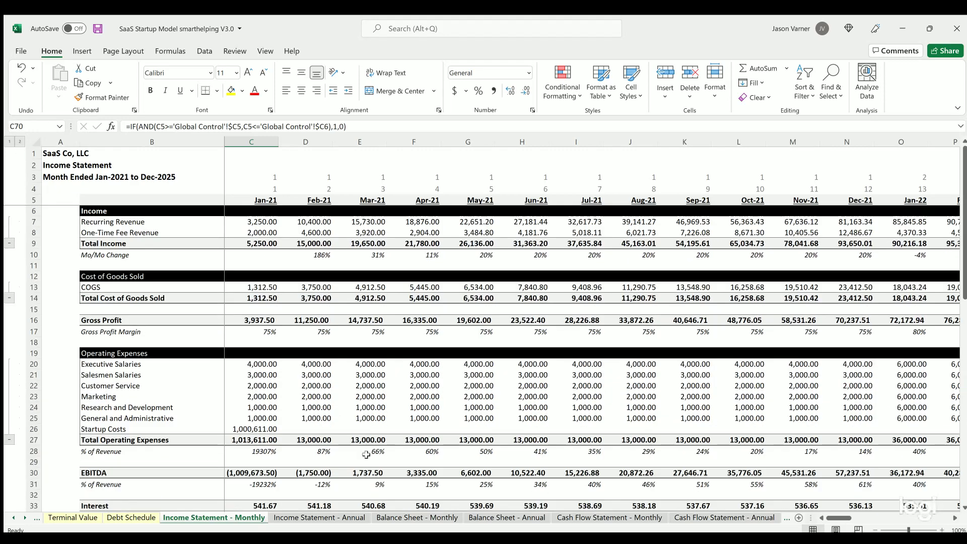
Review Income Statement - Annual and its net income cross-check formula in H61.
left_click(338, 518)
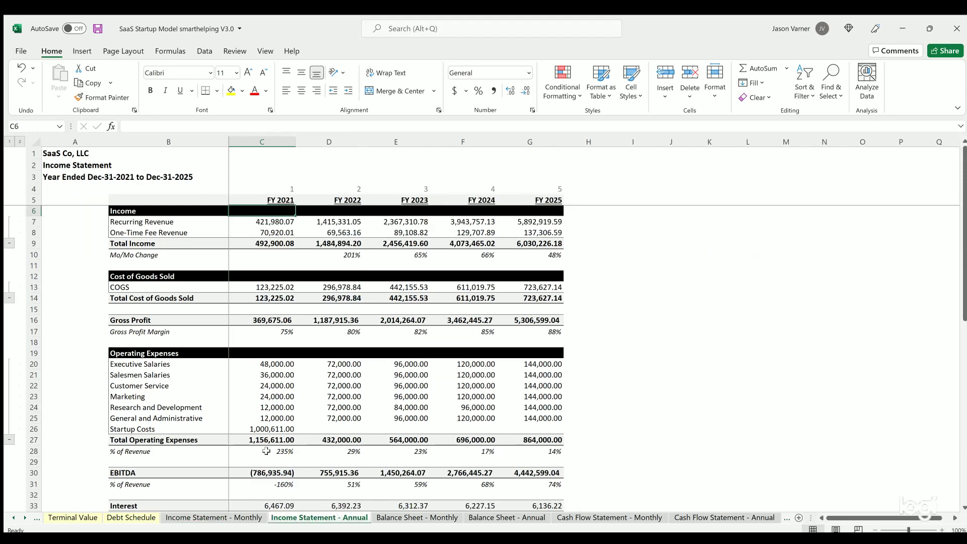
scroll(244, 436, "down", 10)
scroll(247, 437, "up", 10)
scroll(246, 437, "down", 11)
left_click(587, 448)
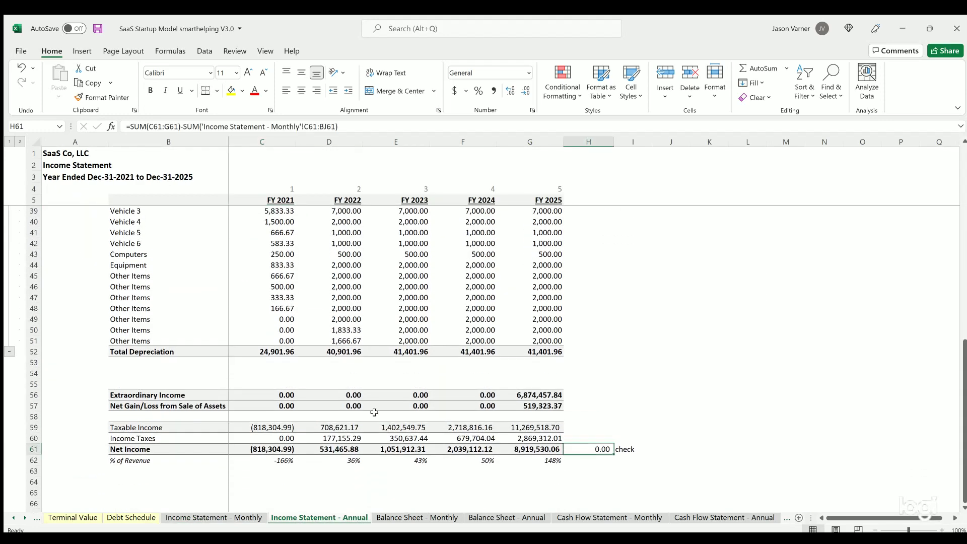
scroll(418, 493, "up", 11)
Scroll through the Balance Sheet - Monthly and Balance Sheet - Annual sheets.
left_click(425, 515)
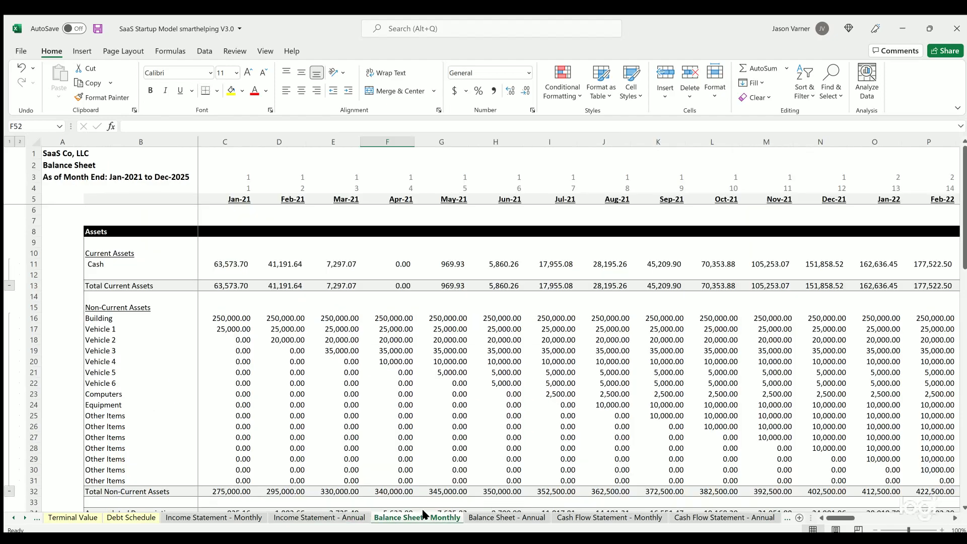
scroll(253, 391, "down", 11)
scroll(254, 391, "up", 11)
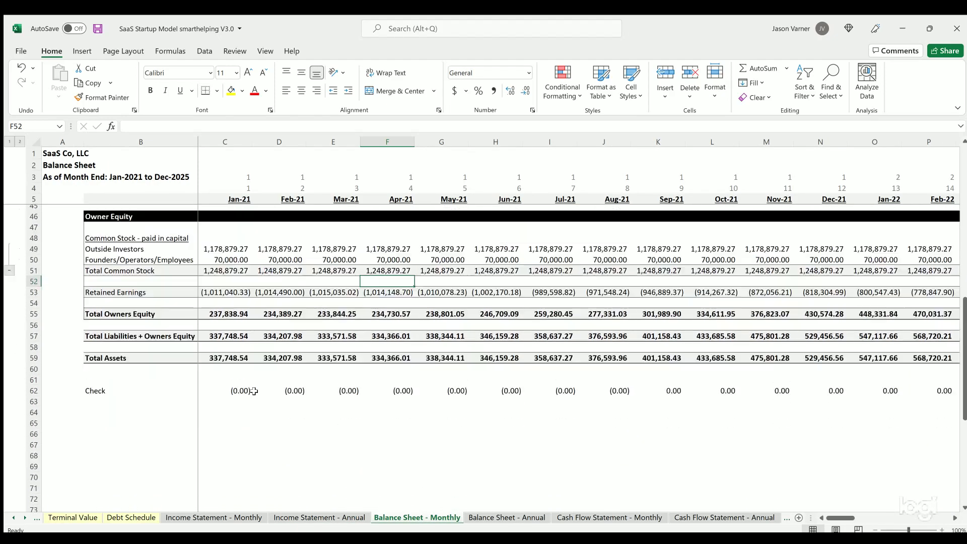
left_click(488, 518)
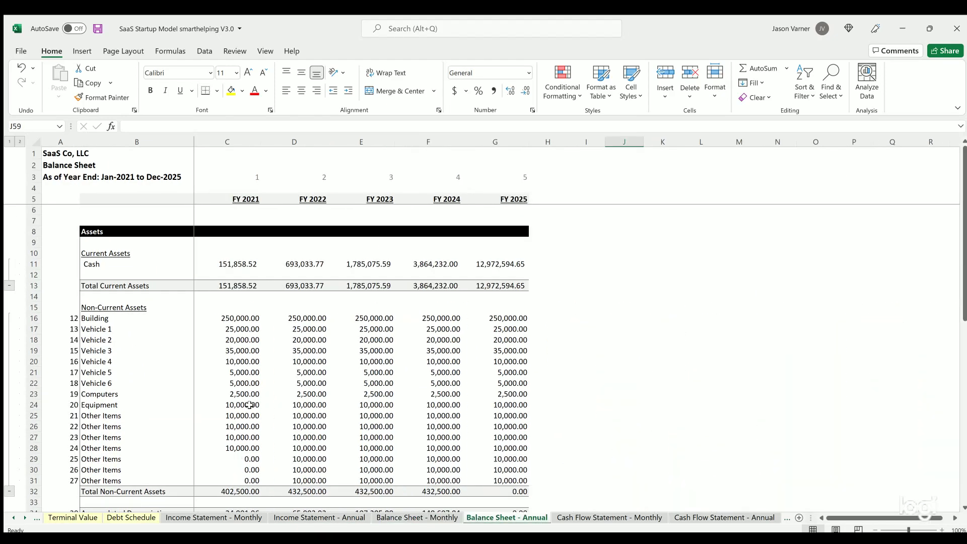
scroll(249, 405, "down", 15)
scroll(249, 406, "up", 15)
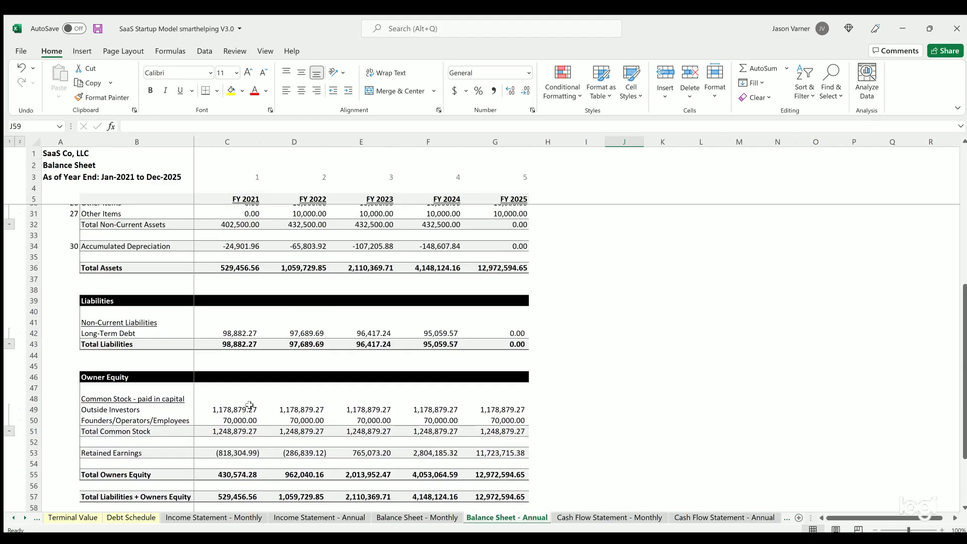
Scroll through Cash Flow Statement - Monthly and Cash Flow Statement - Annual, then reach Distributions.
left_click(589, 518)
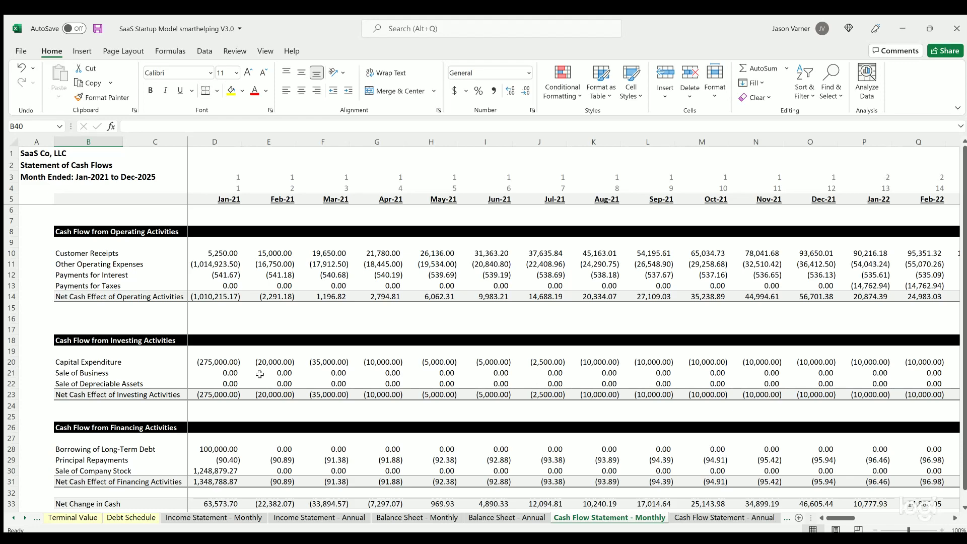
scroll(259, 372, "down", 7)
scroll(259, 372, "up", 7)
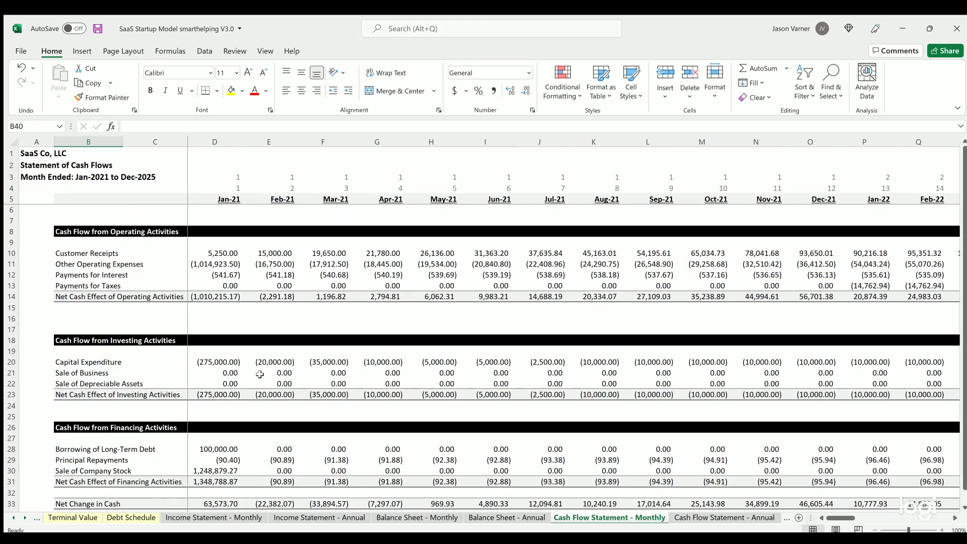
left_click(687, 519)
scroll(299, 395, "down", 5)
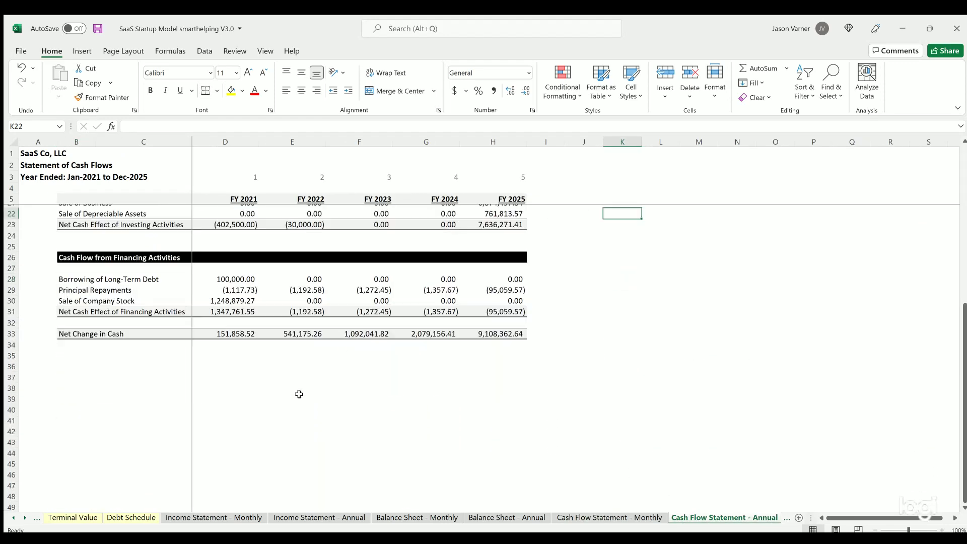
scroll(298, 393, "up", 5)
left_click(26, 518)
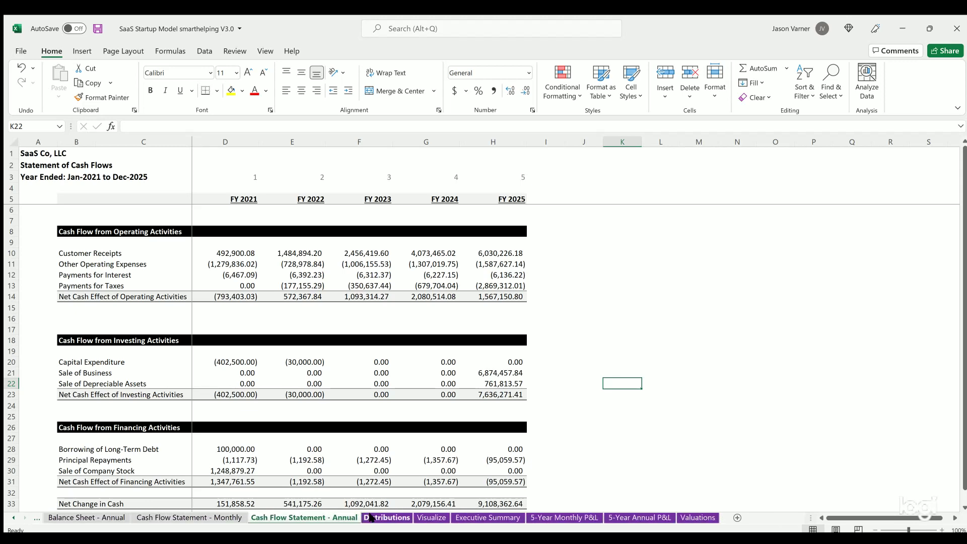
left_click(370, 517)
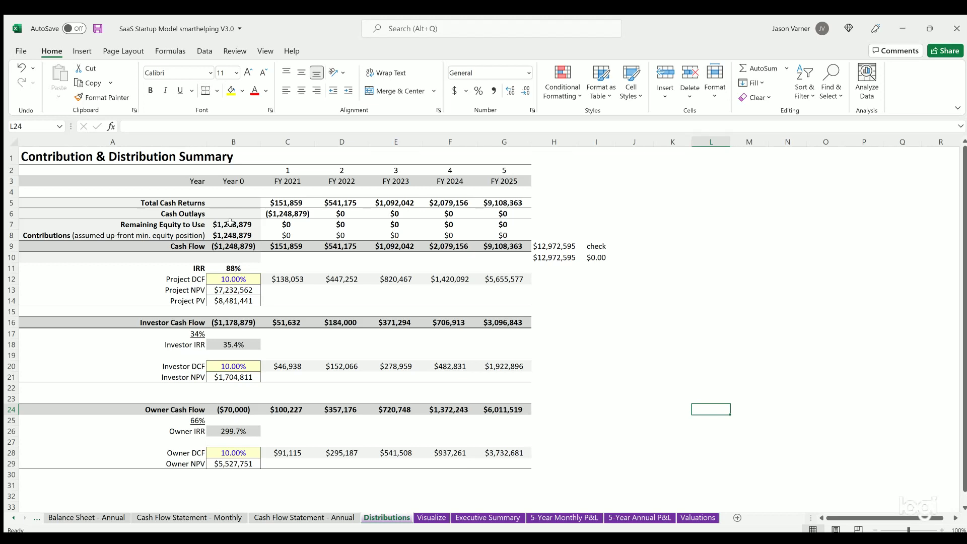
Select the yearly project, Investor and Owner Cash Flow rows 9, 16 and 24.
left_click_drag(280, 244, 498, 246)
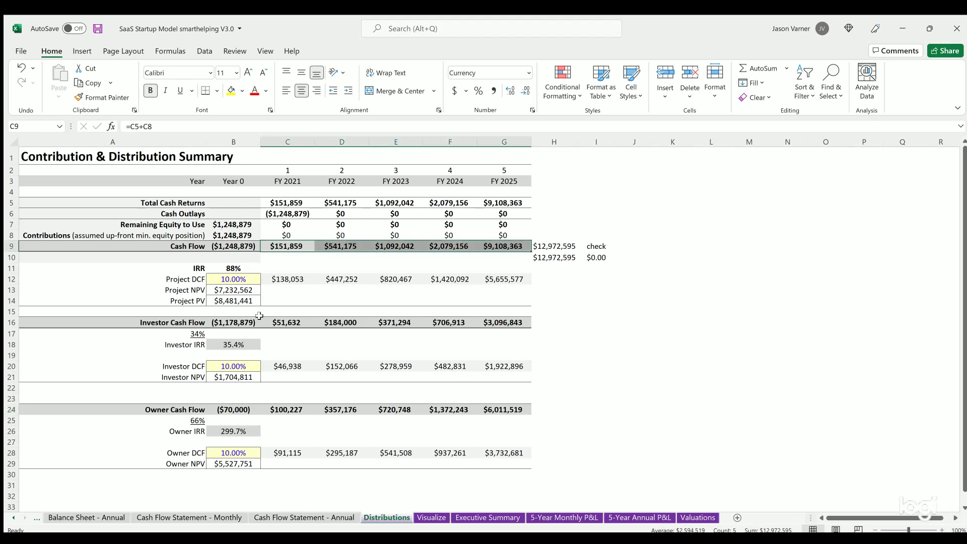
left_click_drag(284, 320, 494, 323)
left_click_drag(499, 409, 280, 408)
left_click(308, 321)
left_click_drag(307, 321, 499, 322)
left_click_drag(501, 410, 284, 406)
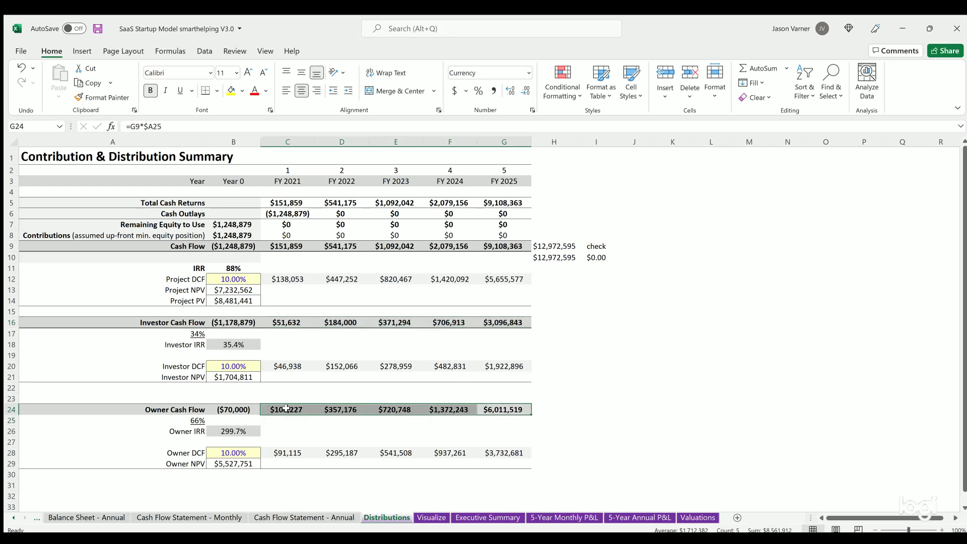
left_click(286, 408)
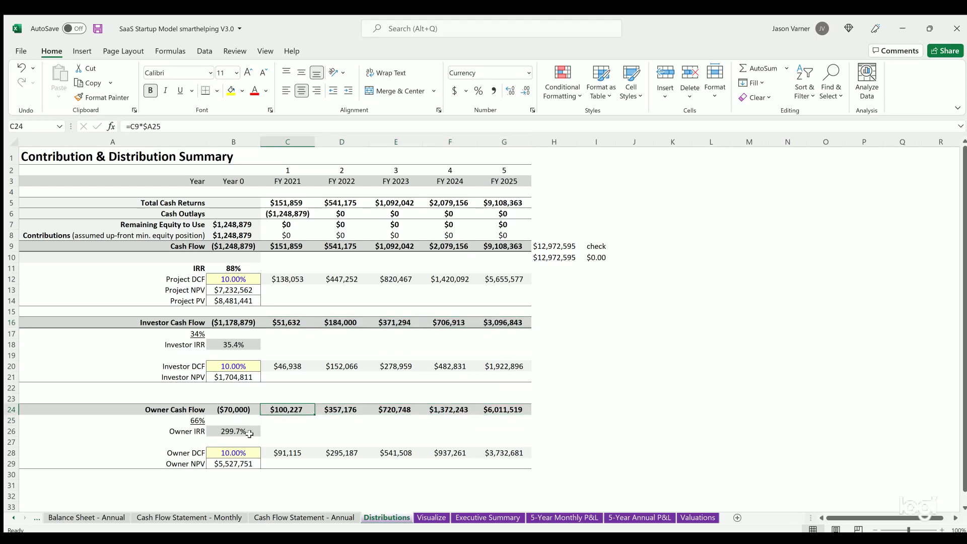
Inspect the 10% Investor DCF rate, 34%/66% investor and owner shares, and both IRR formulas.
left_click(231, 365)
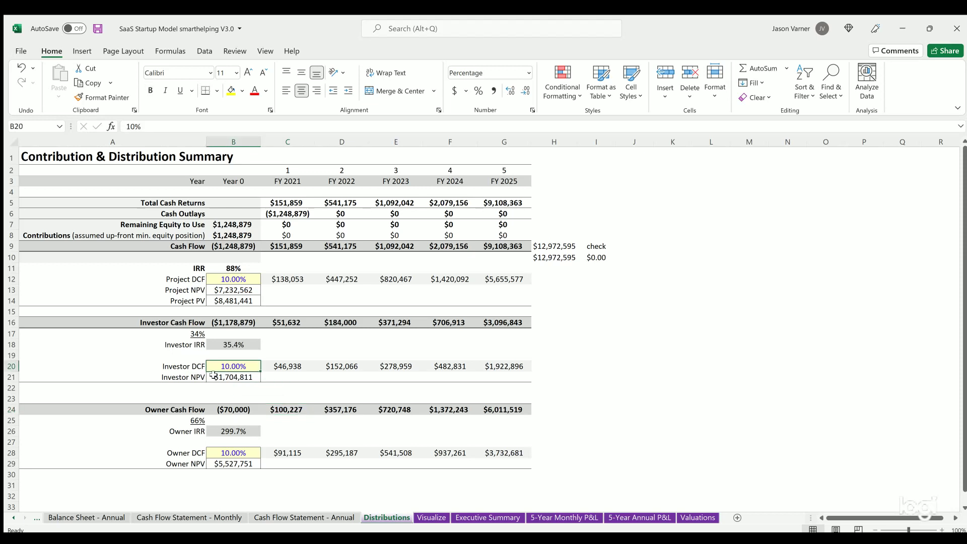
left_click(197, 333)
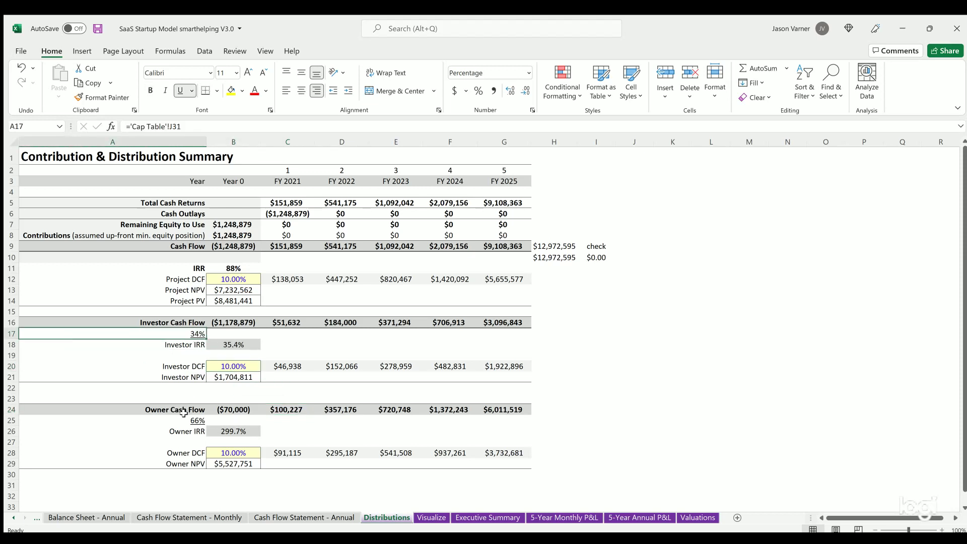
left_click(184, 416)
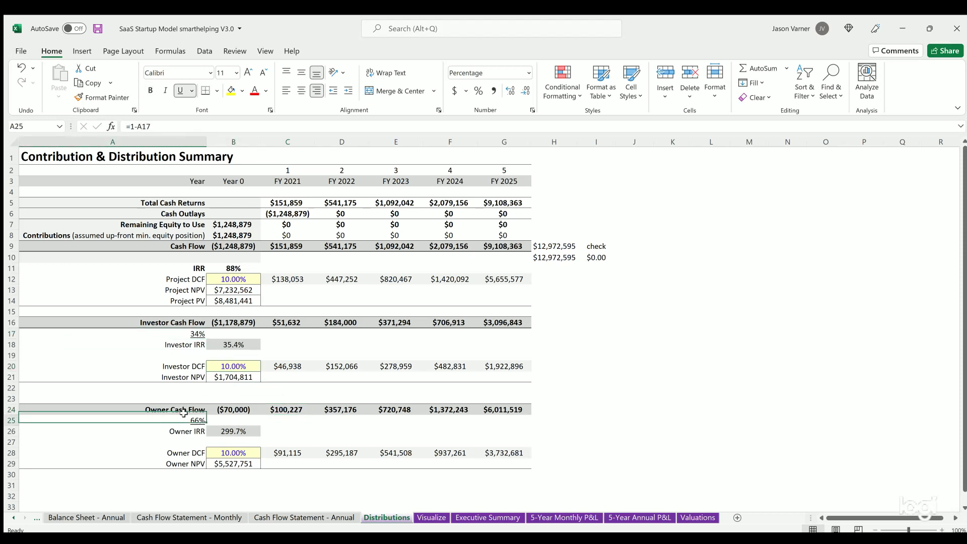
left_click(234, 344)
left_click(235, 431)
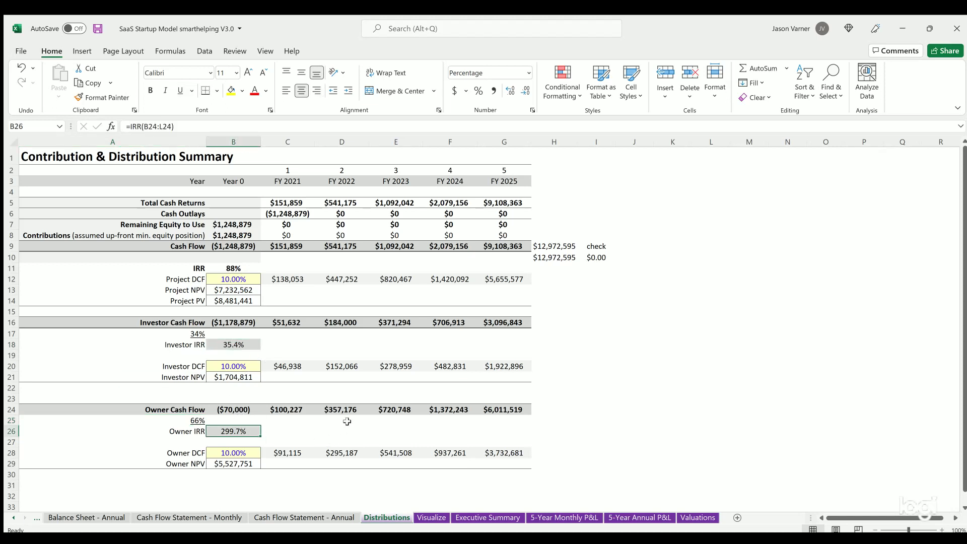
left_click(432, 517)
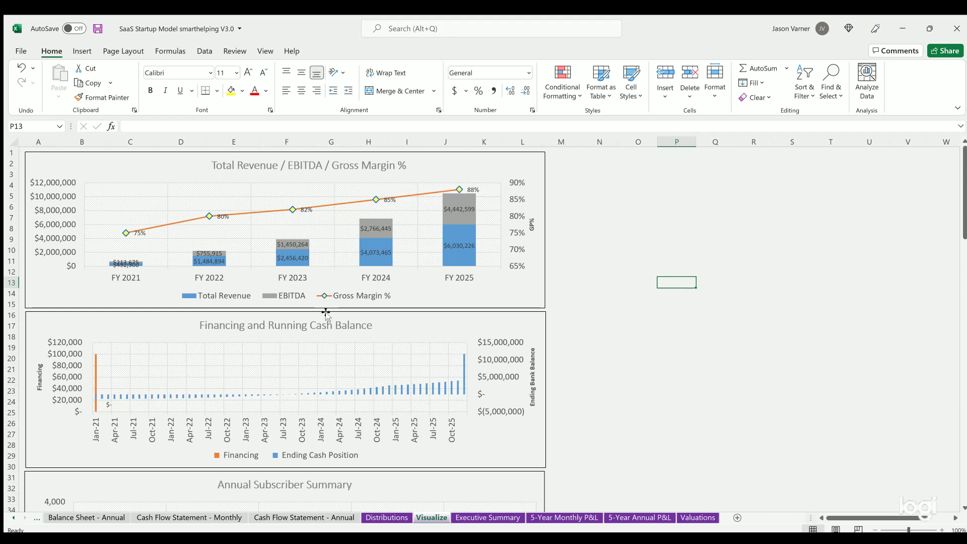
Scroll through all Visualize charts down to LTV to CaC Ratio and back to the top.
scroll(325, 313, "down", 4)
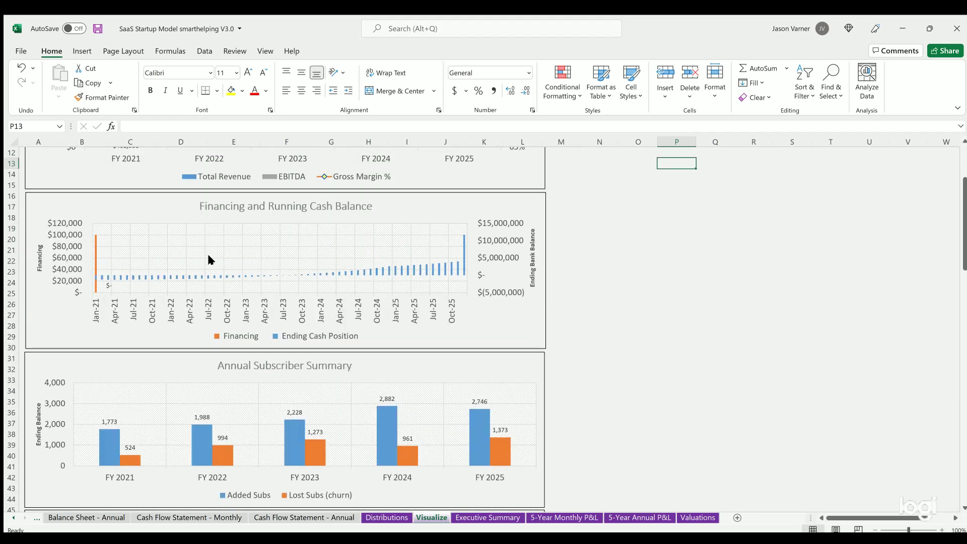
scroll(308, 281, "down", 4)
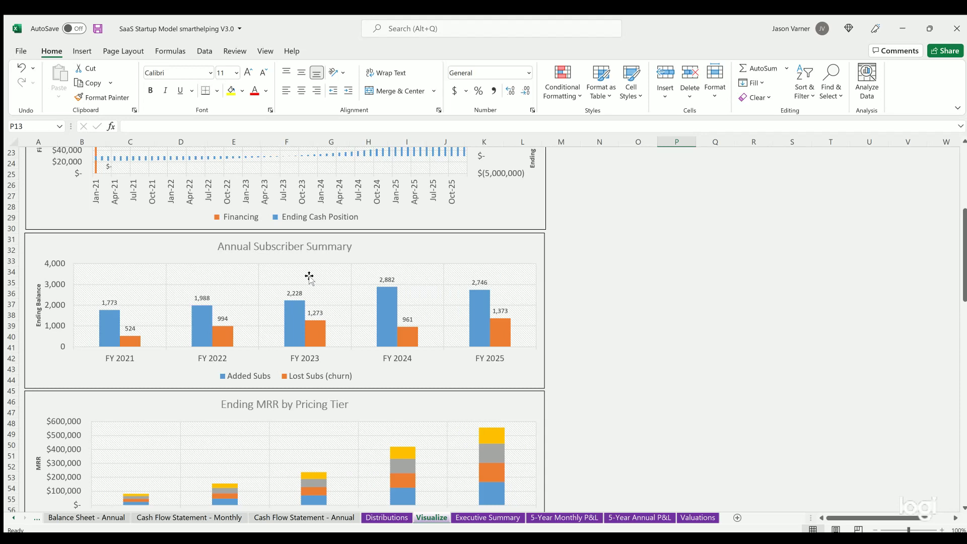
scroll(434, 295, "down", 4)
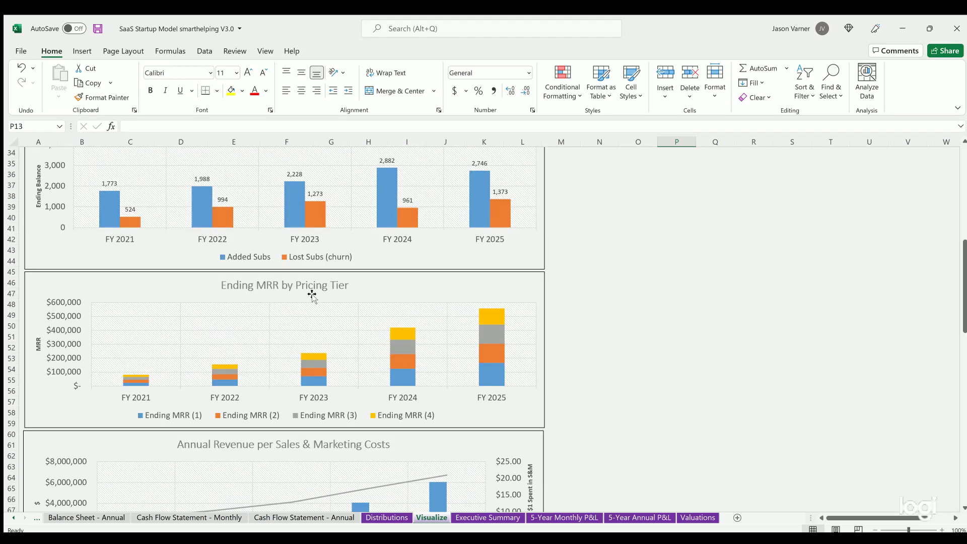
scroll(487, 354, "down", 4)
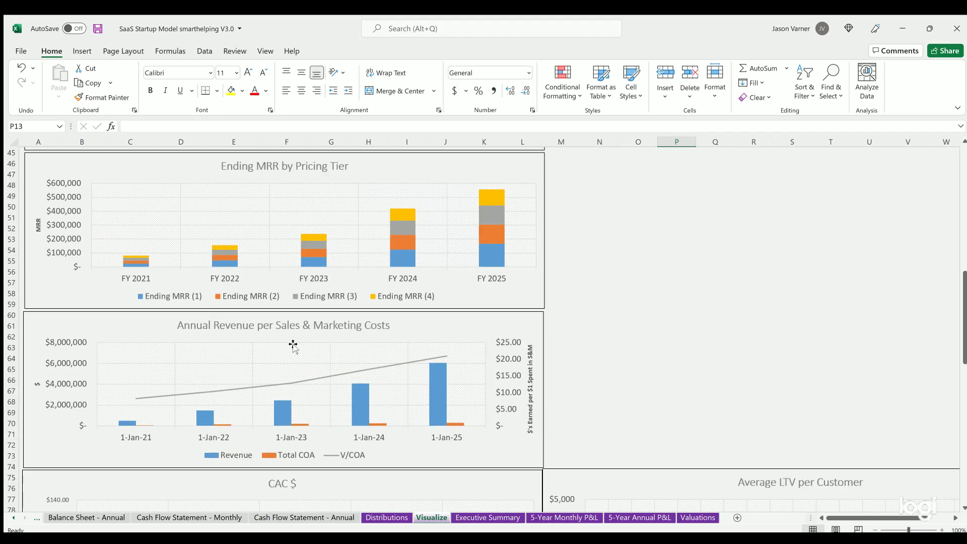
scroll(392, 386, "down", 4)
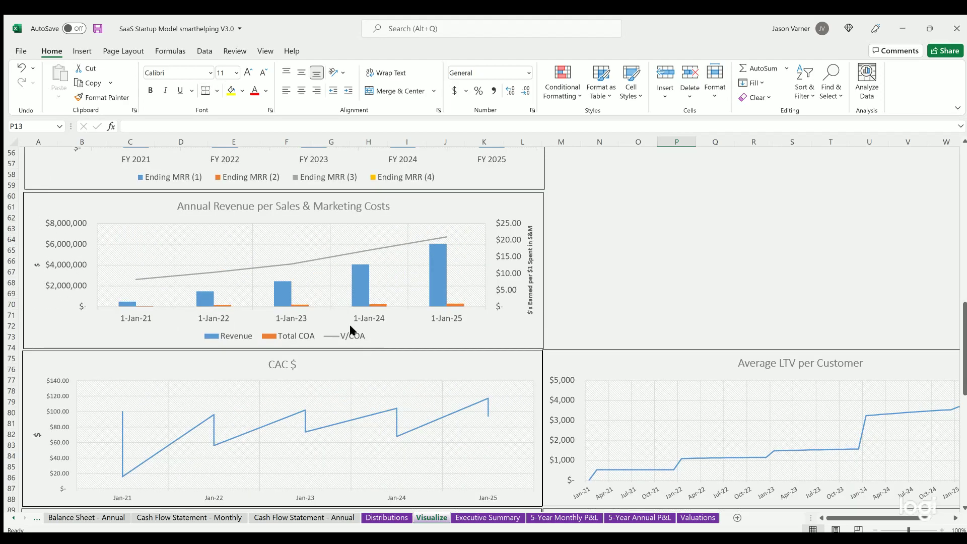
scroll(397, 265, "down", 4)
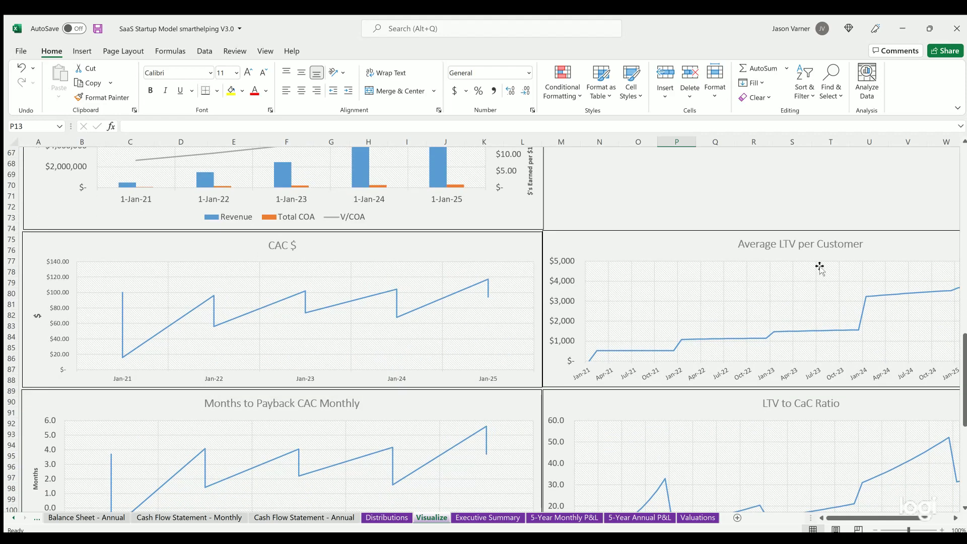
scroll(797, 250, "down", 3)
scroll(797, 250, "down", 1)
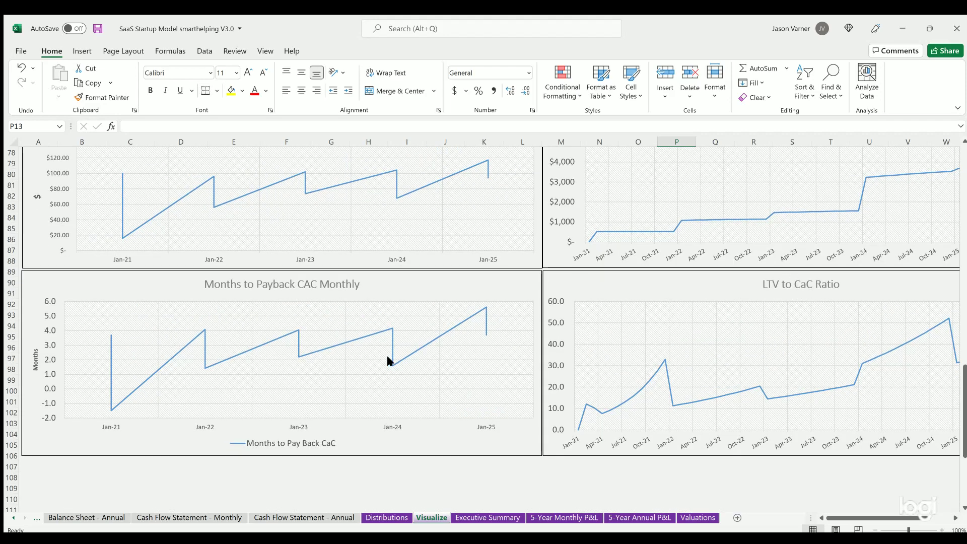
scroll(363, 366, "up", 3)
scroll(363, 365, "up", 20)
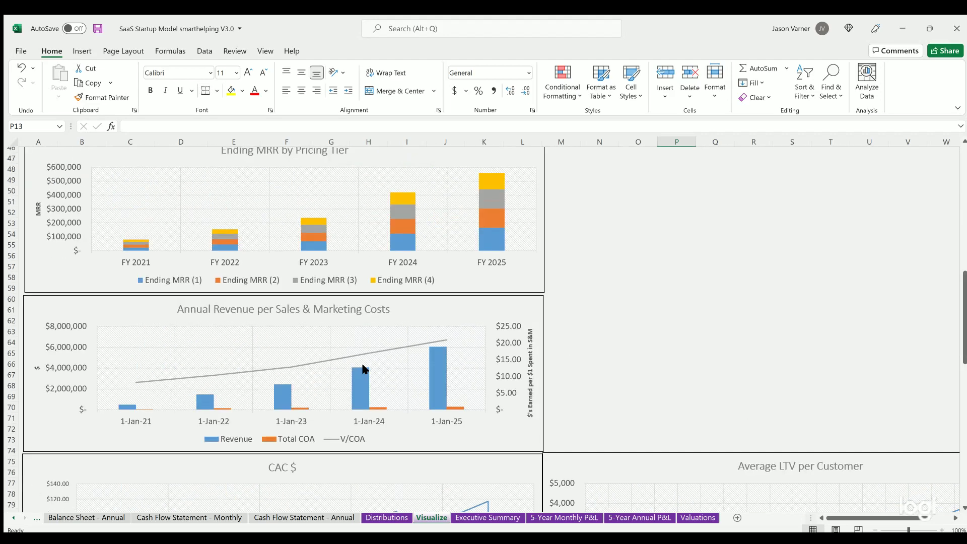
left_click(474, 518)
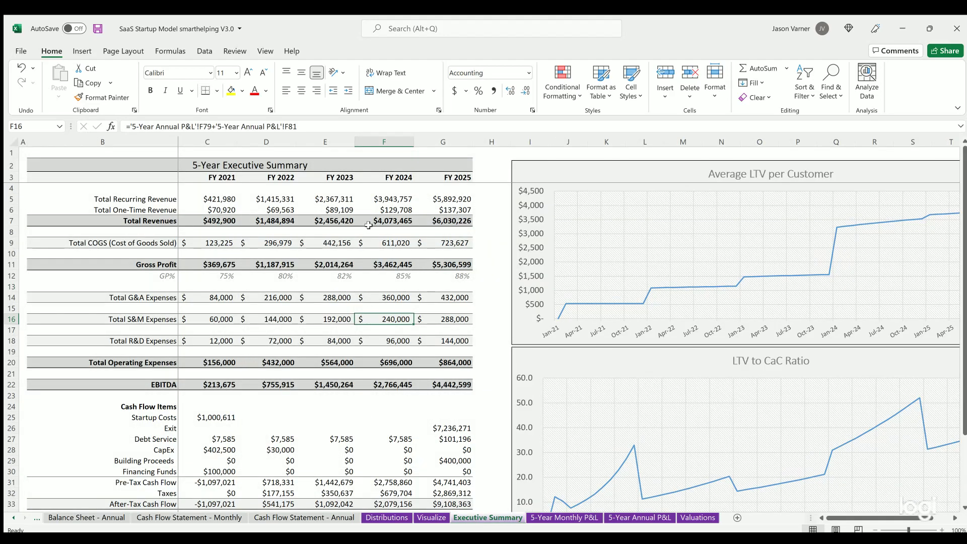
Select the Executive Summary KPI figures in C37:G40, then move to the 5-Year Monthly P&L sheet.
scroll(255, 308, "down", 4)
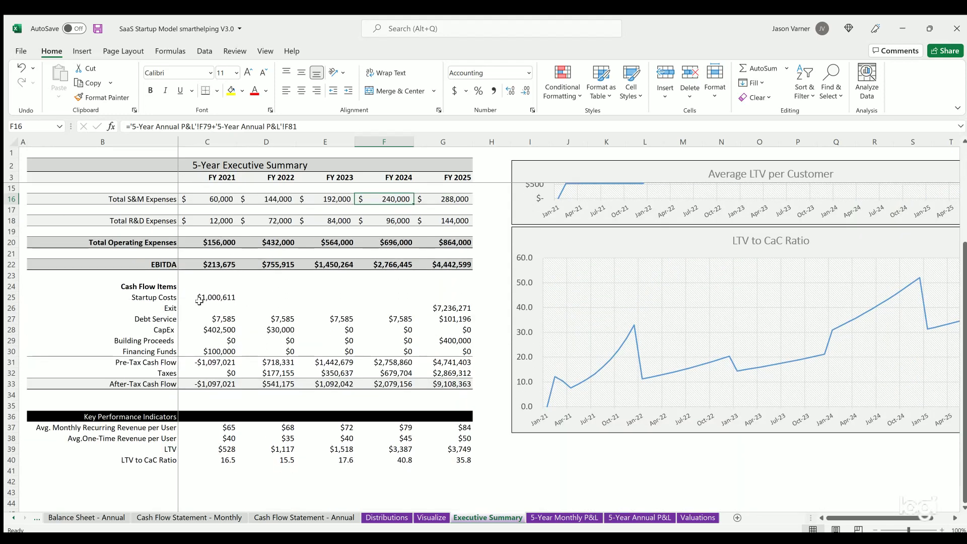
scroll(202, 347, "up", 4)
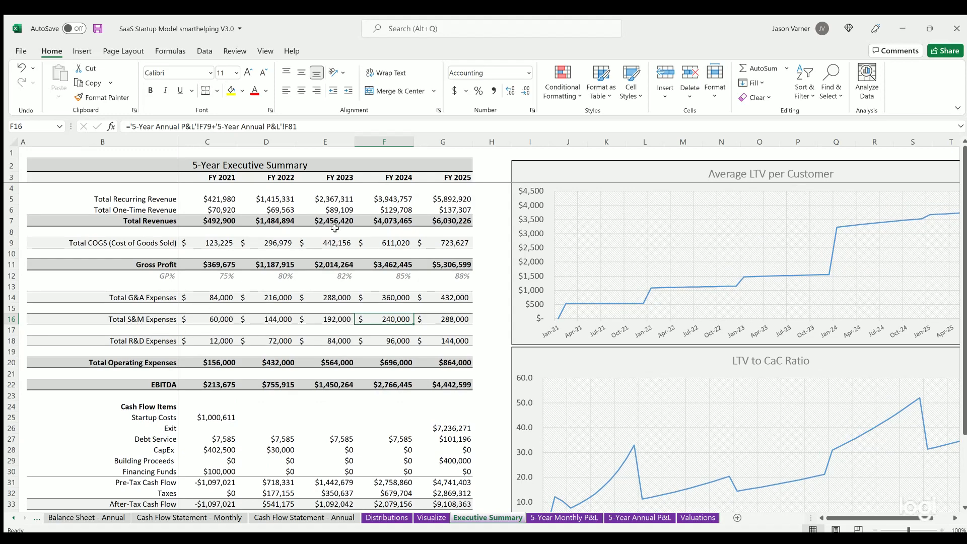
scroll(328, 346, "down", 4)
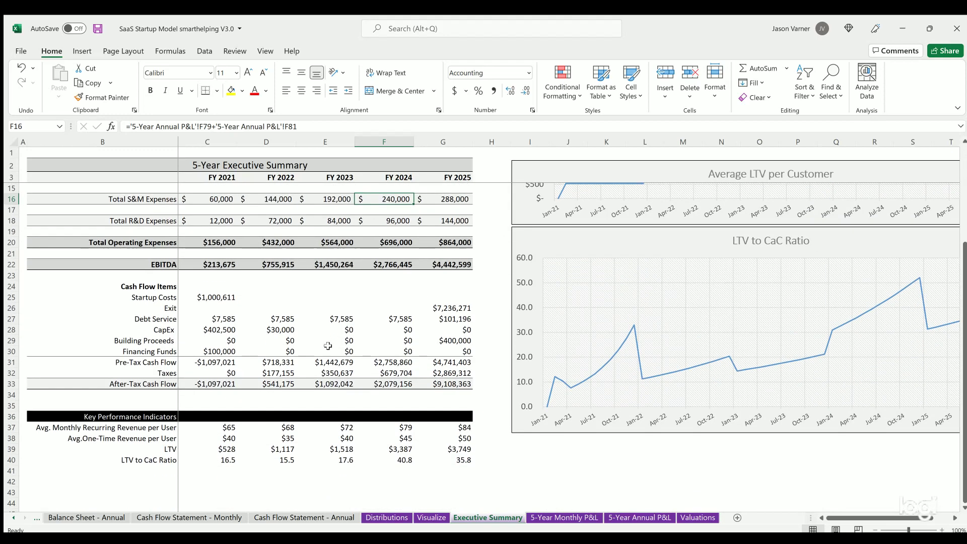
left_click_drag(215, 426, 455, 455)
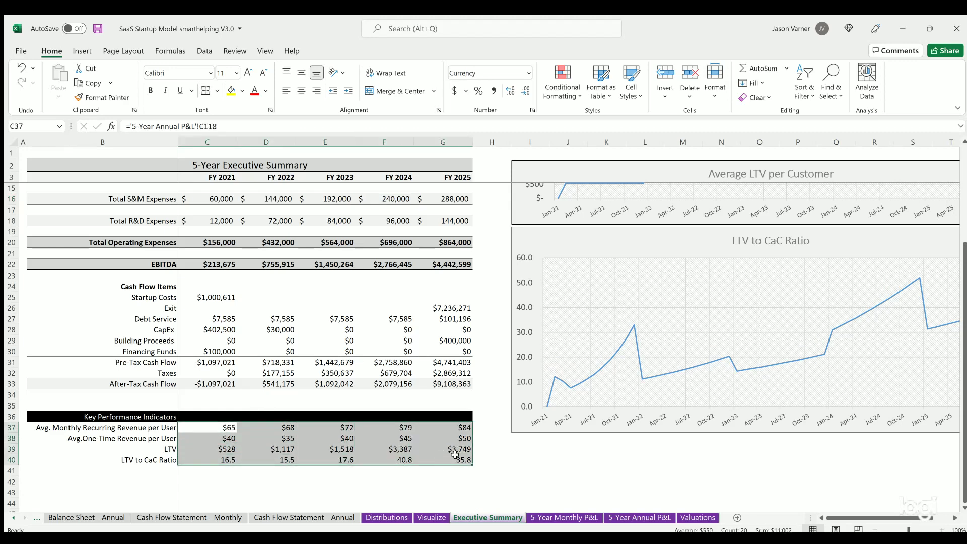
left_click(561, 518)
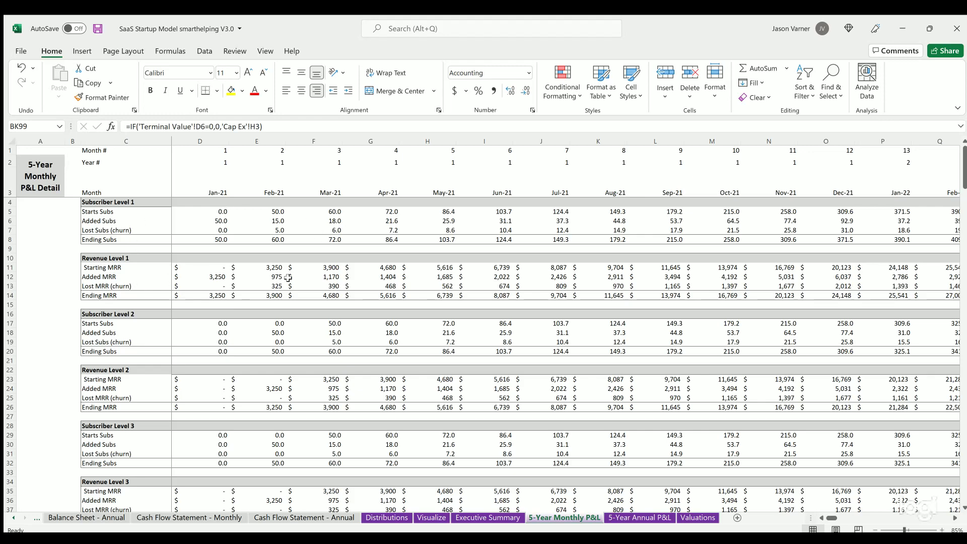
Scroll through the monthly P&L and inspect the ending cash check formula in BL103.
scroll(287, 277, "down", 11)
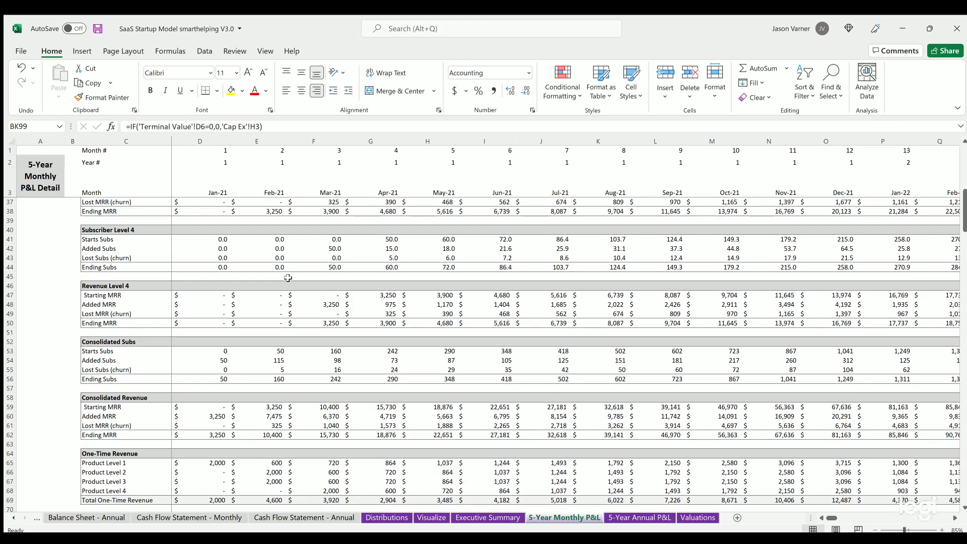
scroll(287, 277, "down", 4)
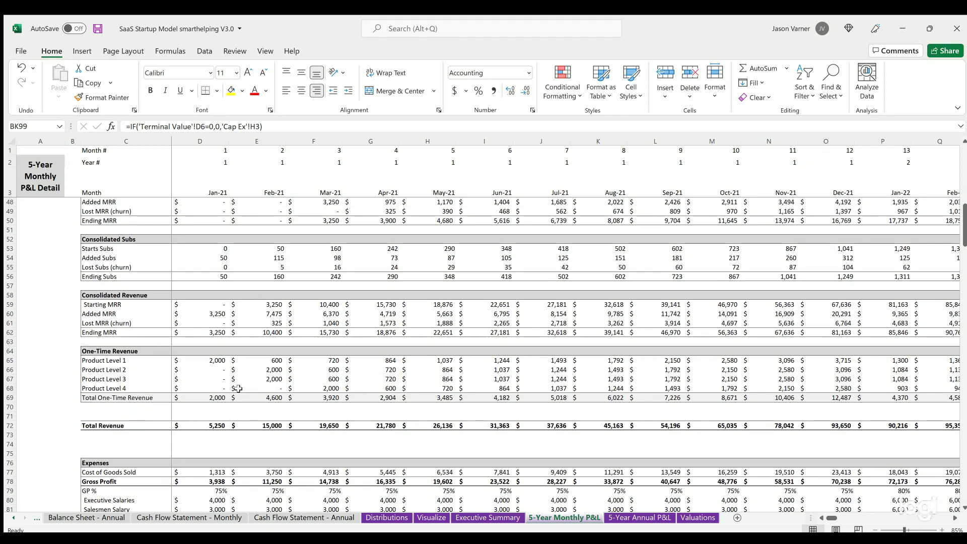
scroll(217, 308, "down", 7)
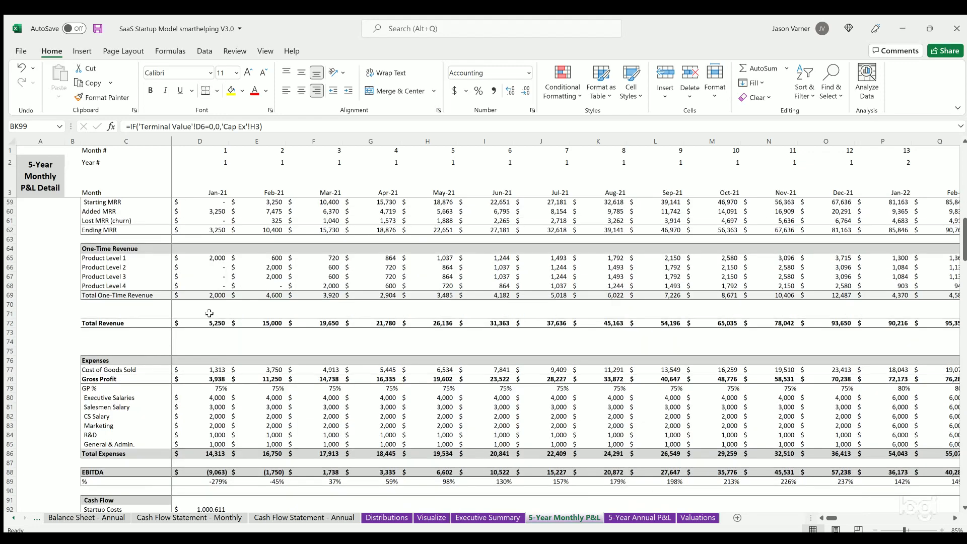
scroll(257, 306, "down", 4)
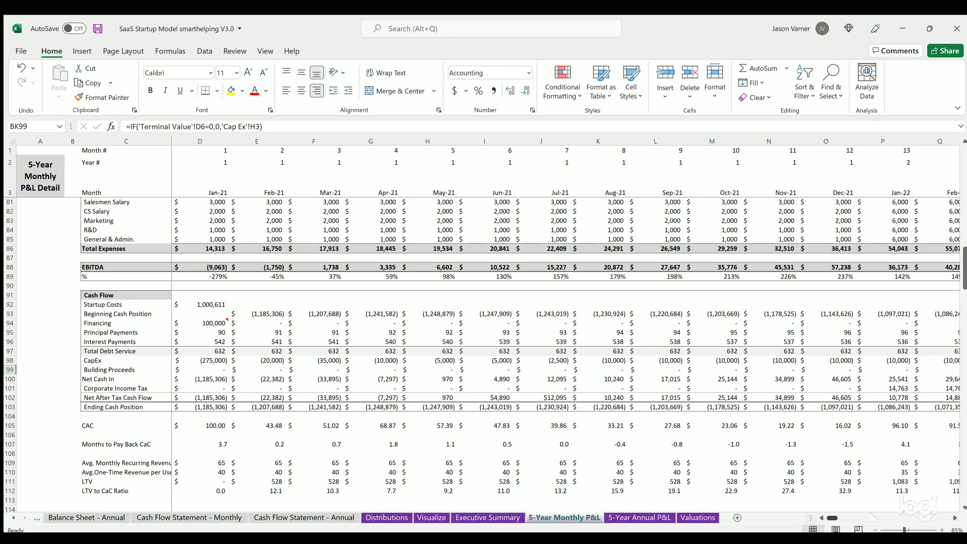
scroll(874, 518, "right", 15)
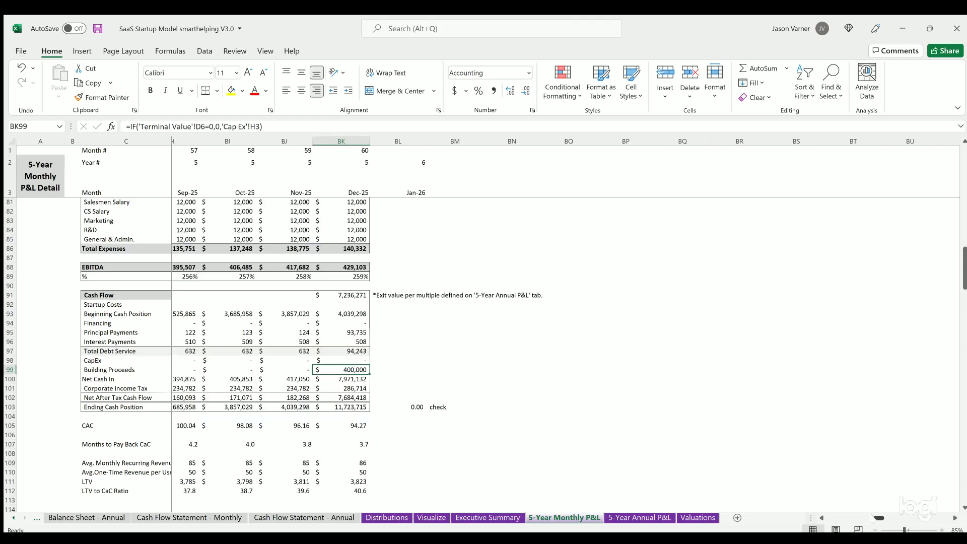
scroll(879, 518, "left", 4)
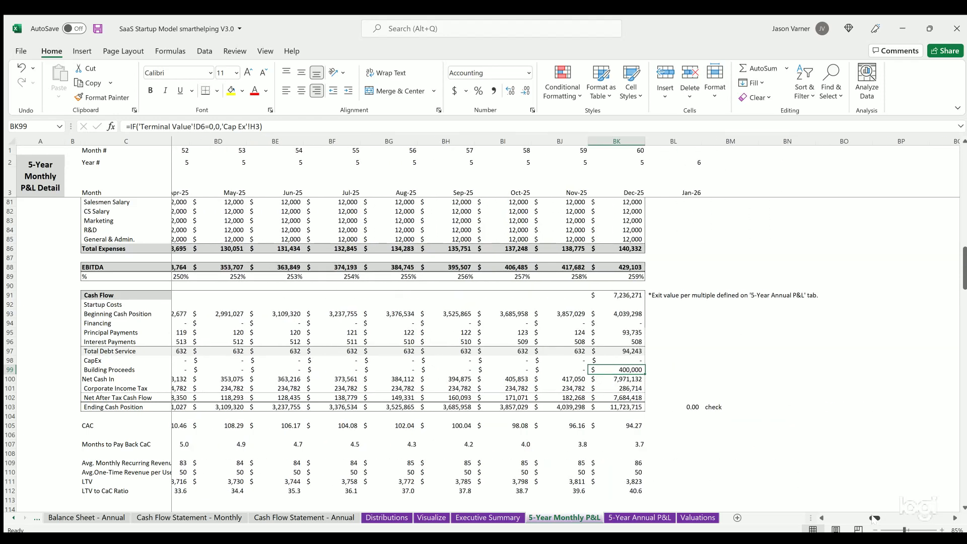
scroll(876, 518, "right", 1)
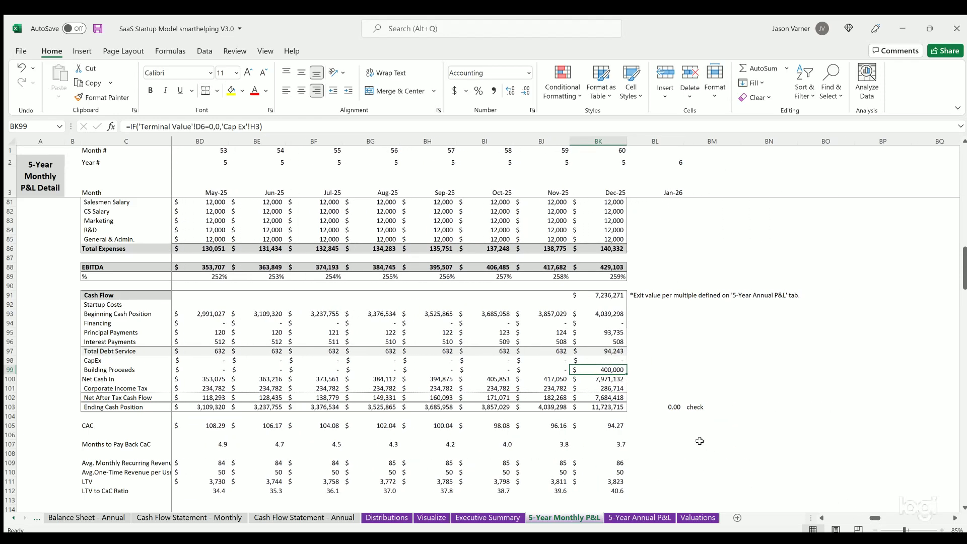
left_click(658, 406)
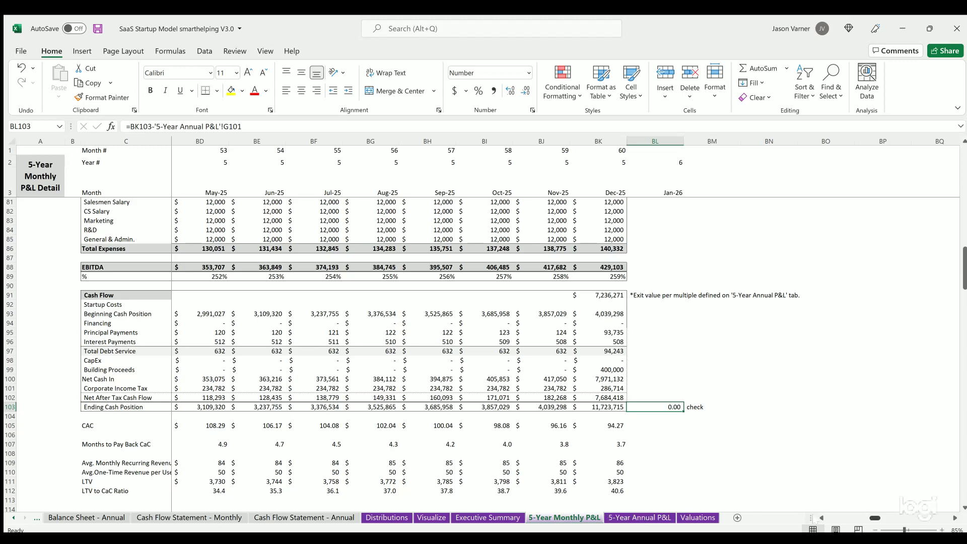
Return to the top of the sheet and switch to the 5-Year Annual P&L sheet.
left_click_drag(875, 518, 832, 518)
scroll(242, 337, "up", 20)
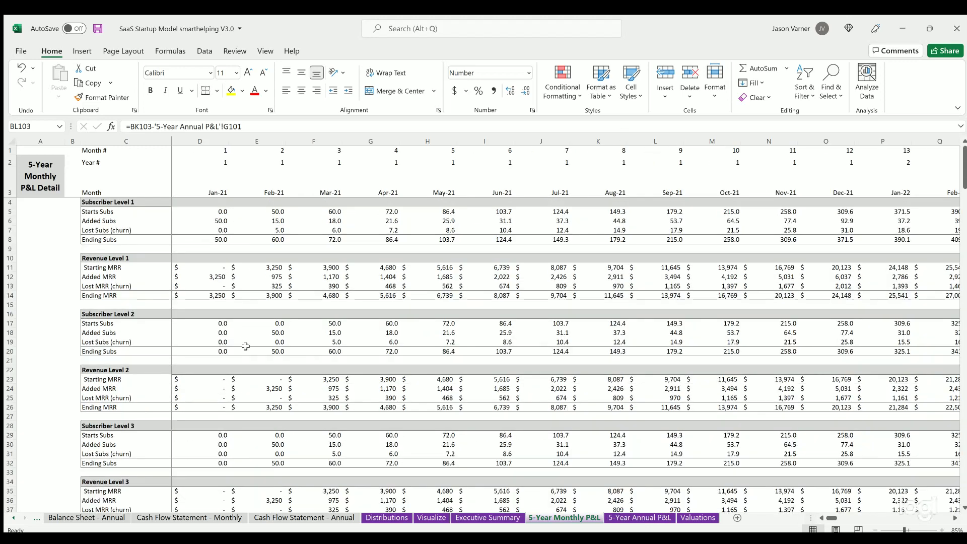
left_click(618, 516)
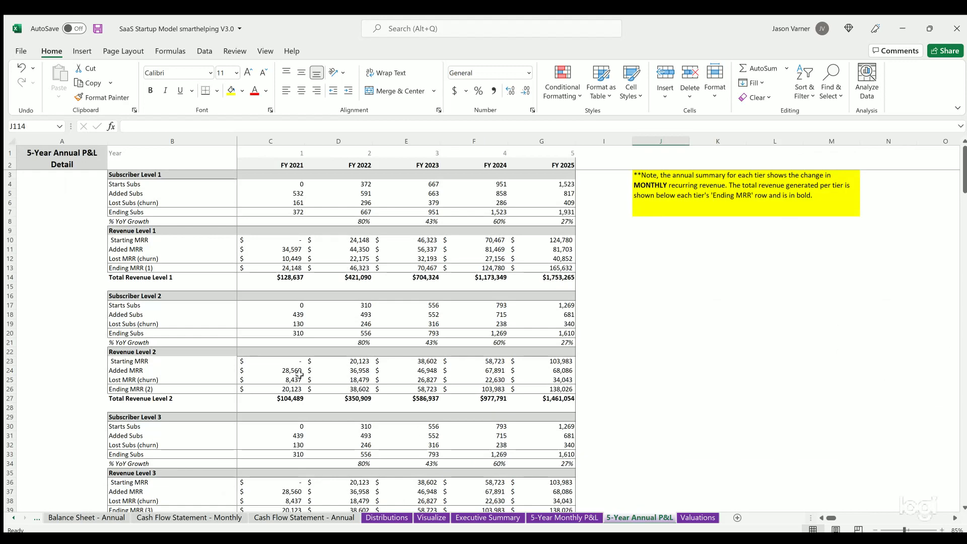
Compare the balance check (I102) and ending cash check (I101) formulas, then go to Valuations.
scroll(333, 243, "down", 20)
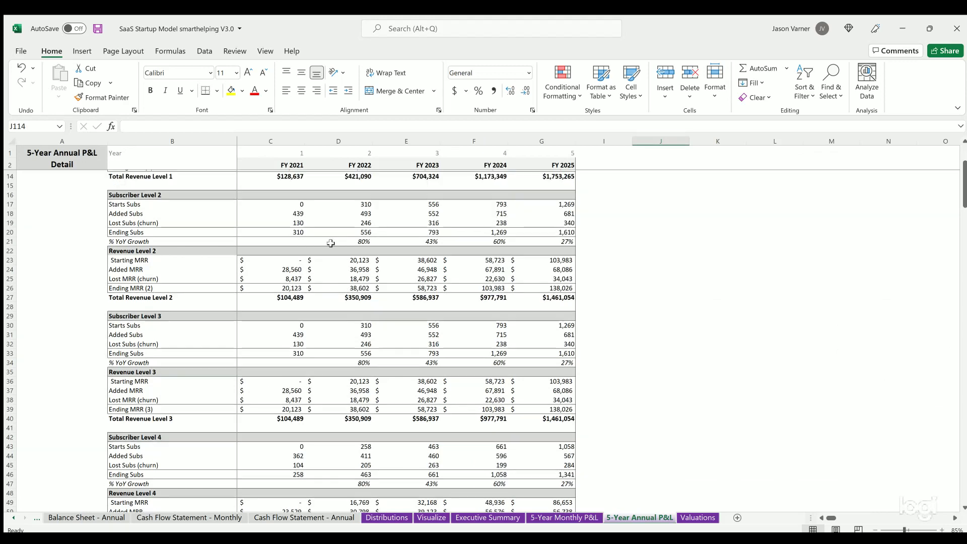
scroll(367, 301, "down", 4)
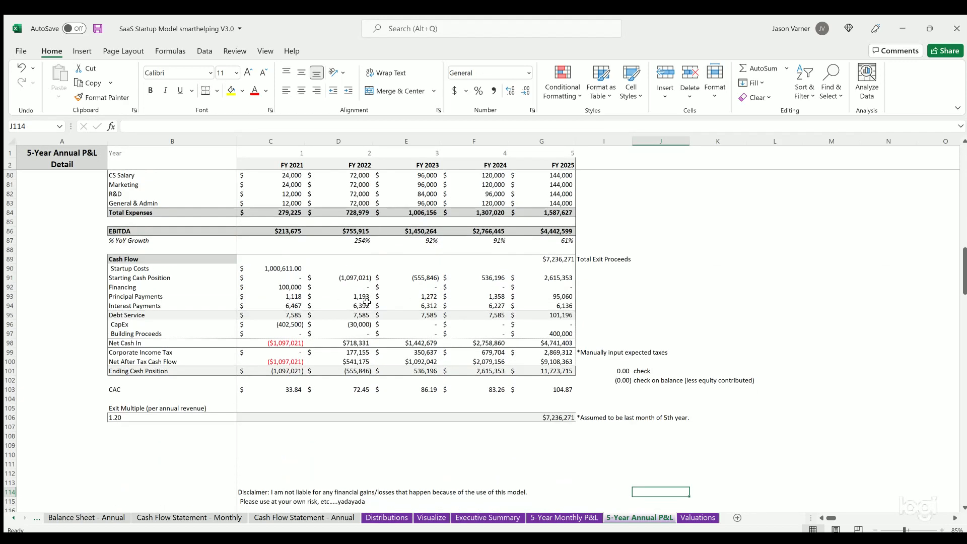
left_click(617, 380)
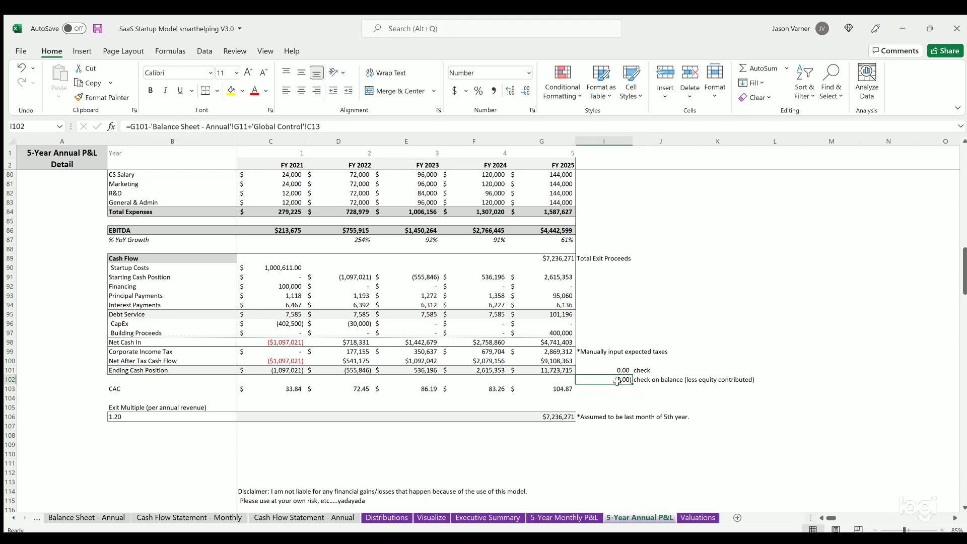
left_click(607, 369)
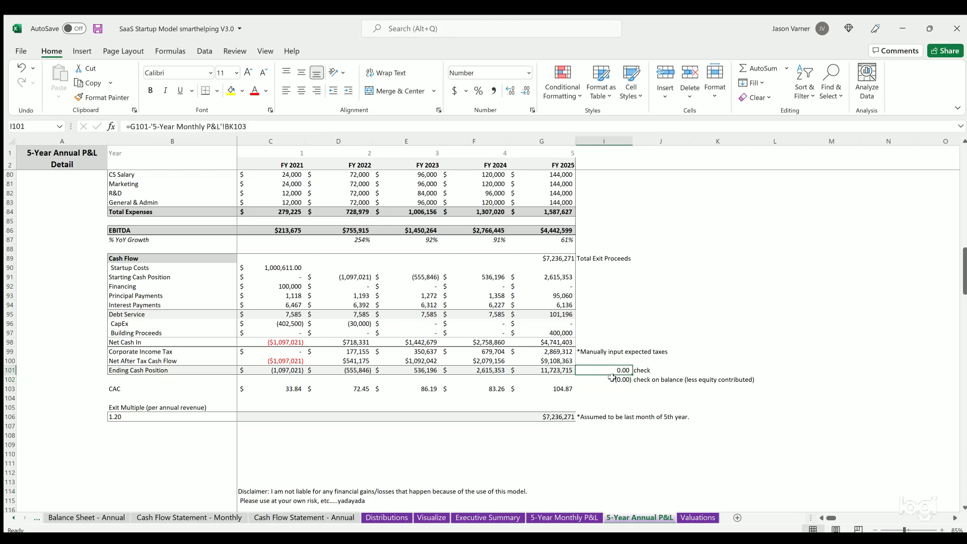
left_click(613, 379)
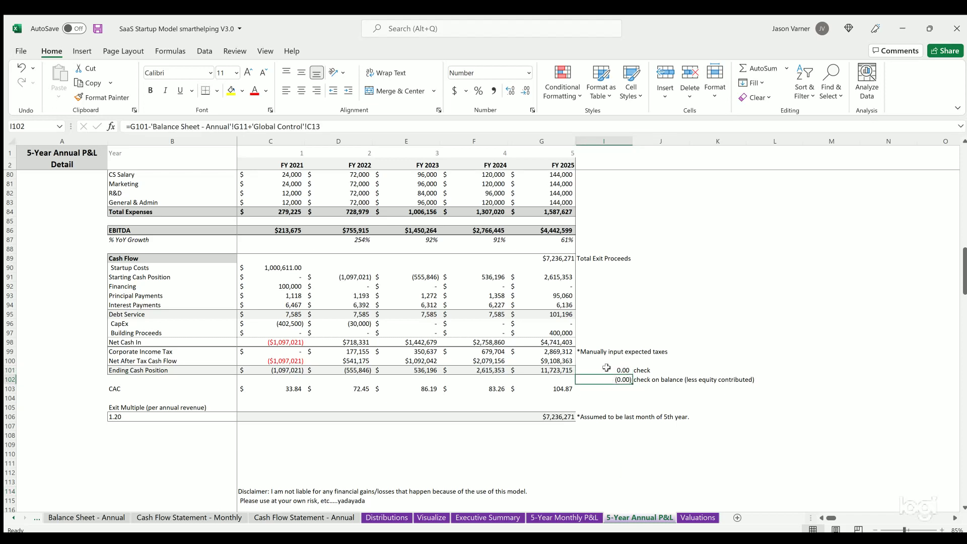
left_click(606, 368)
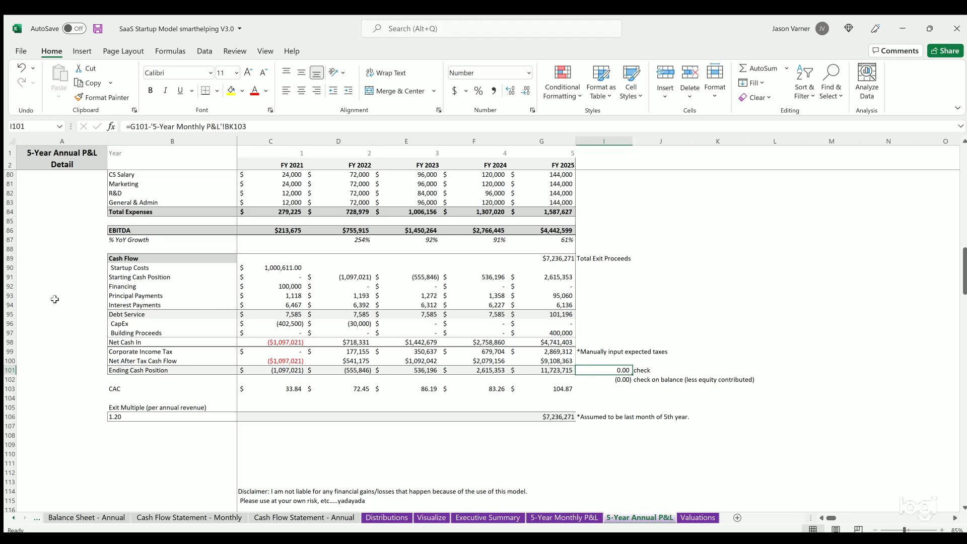
scroll(104, 307, "up", 20)
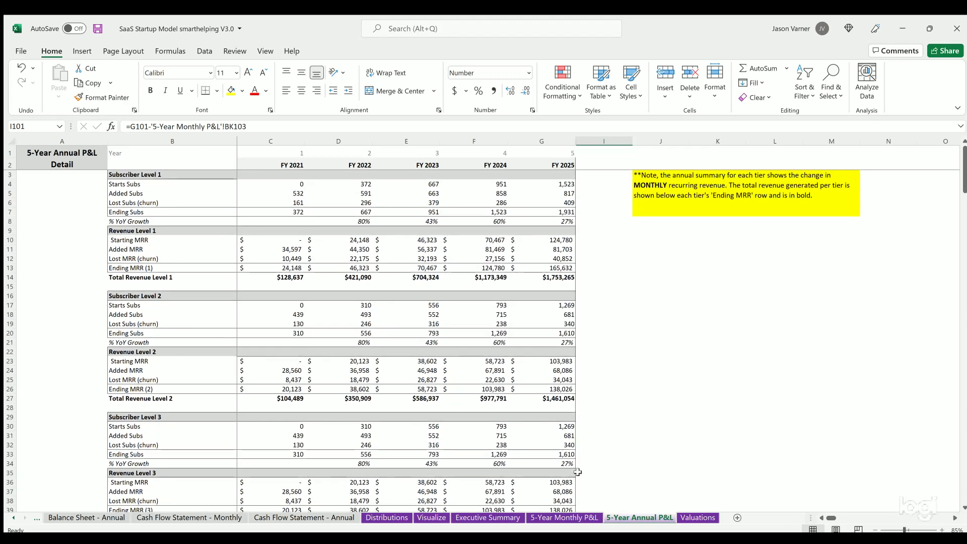
left_click(695, 519)
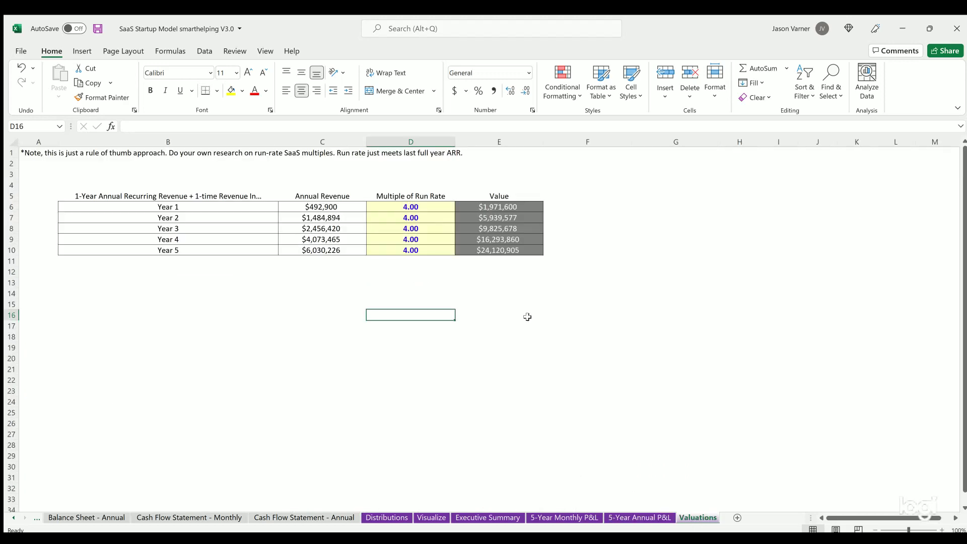
left_click(412, 205)
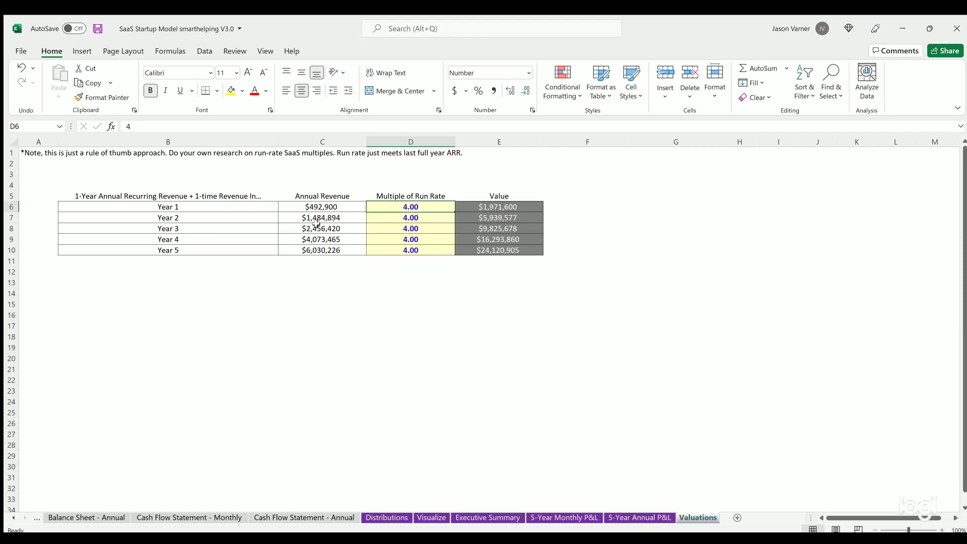
left_click_drag(324, 206, 322, 250)
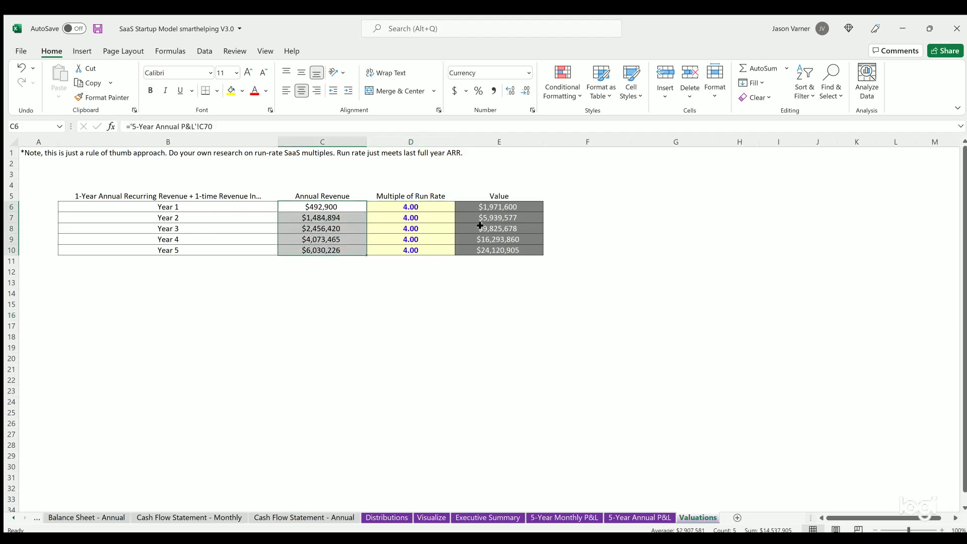
left_click(480, 227)
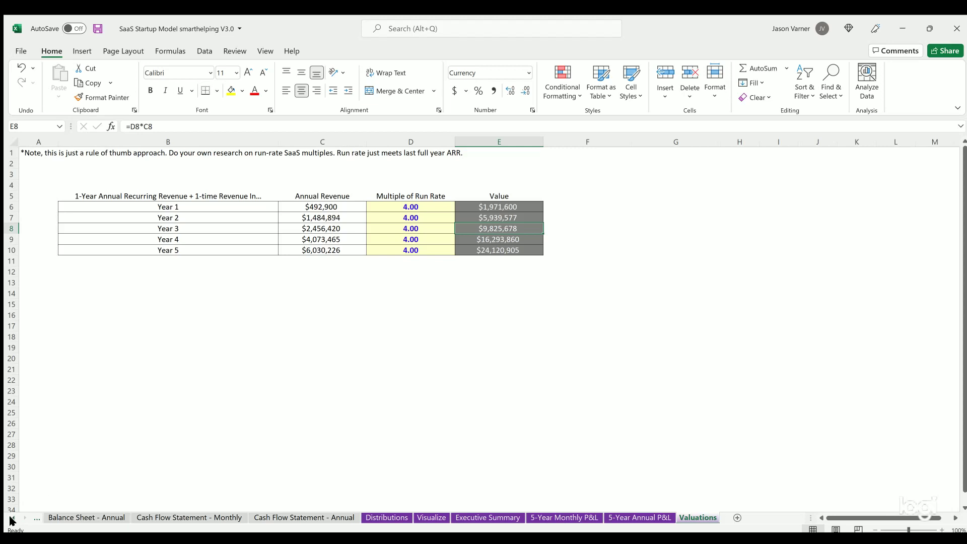
left_click_drag(11, 519, 12, 520)
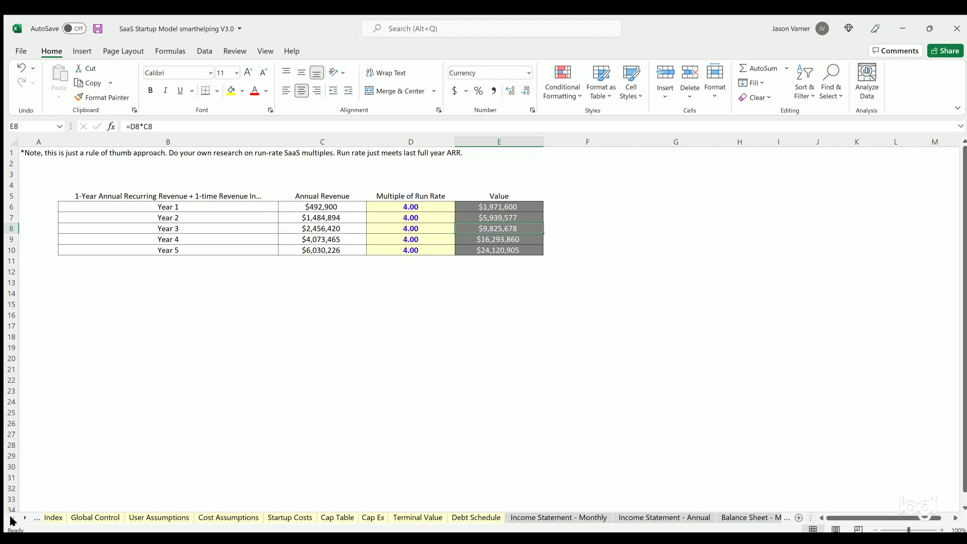
left_click(98, 517)
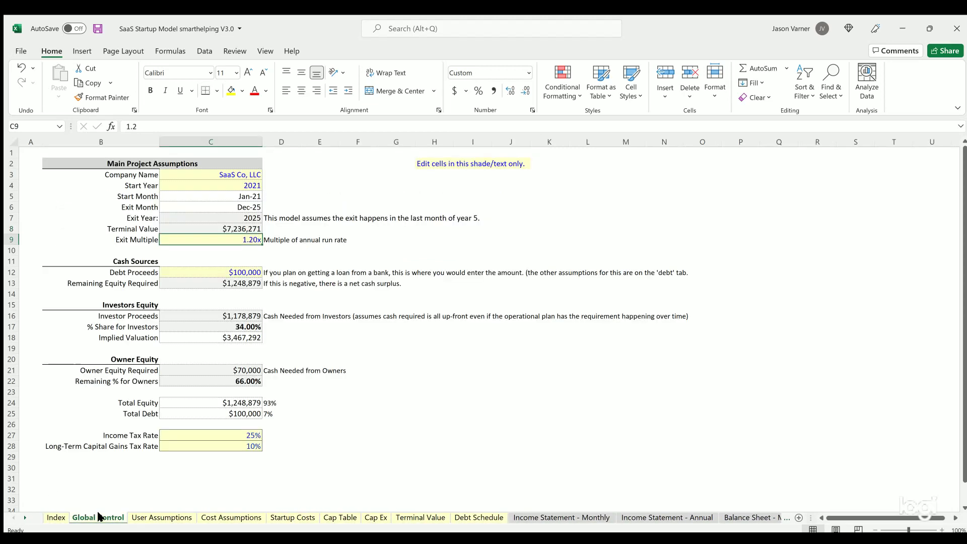
Save the SaaS Startup Model workbook from the title bar.
left_click(98, 28)
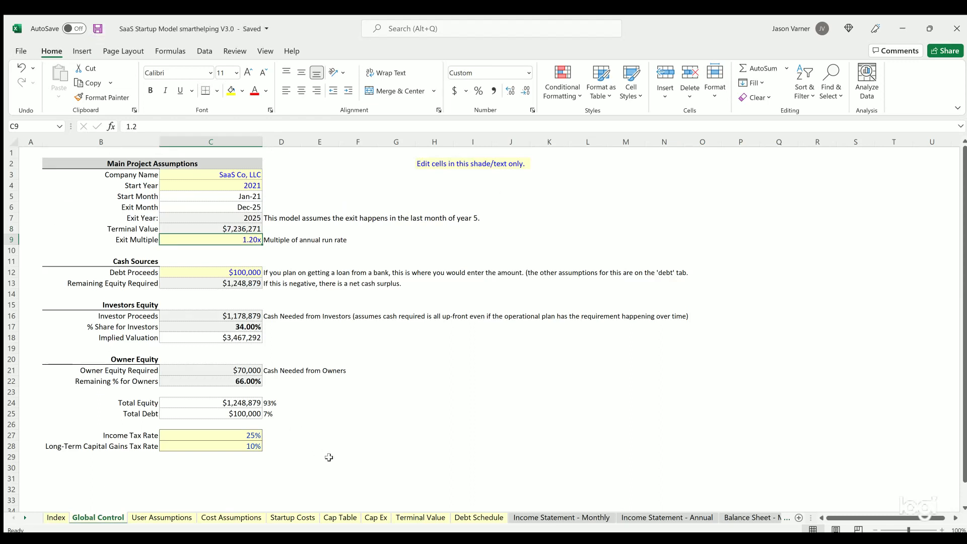